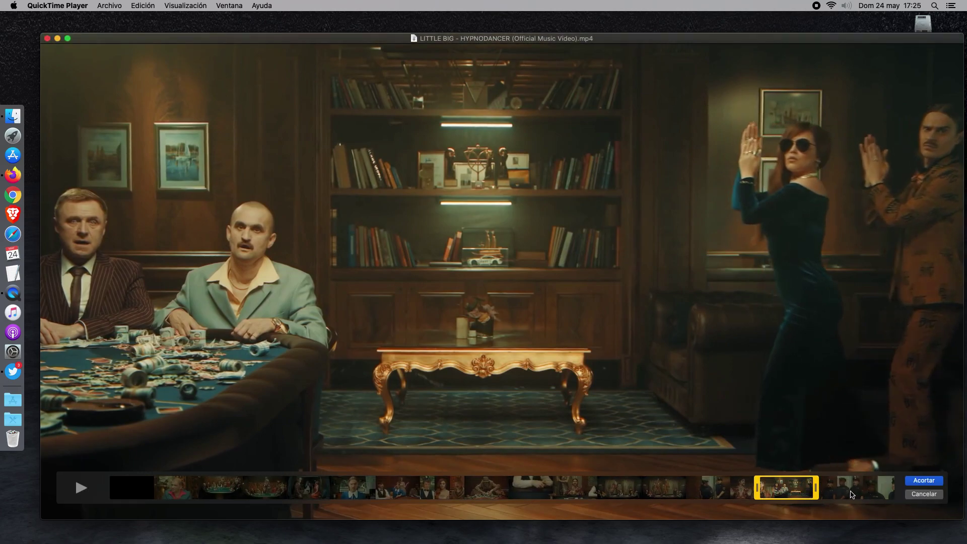
Trim the music video to a 20-second segment near its end and briefly play the trimmed clip.
left_click_drag(817, 493, 820, 494)
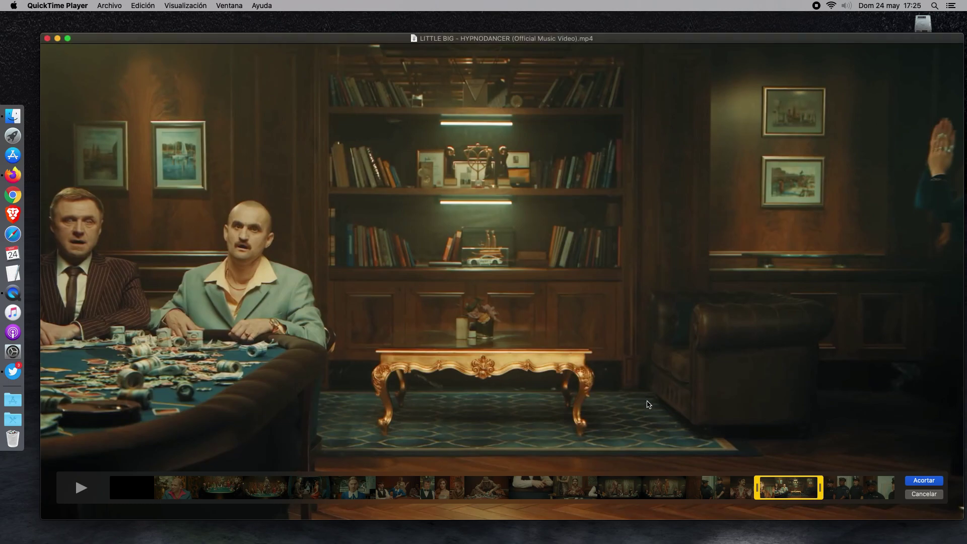
left_click(923, 481)
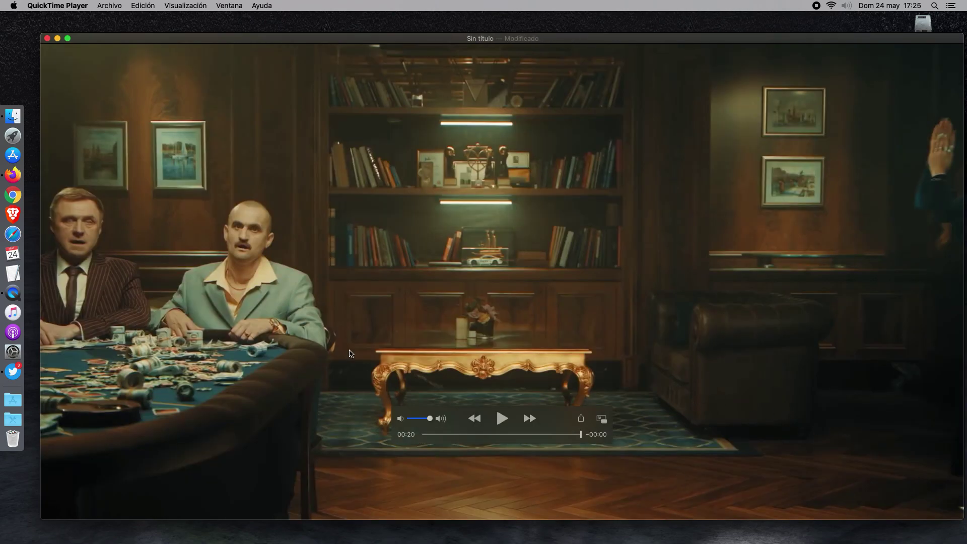
left_click(502, 423)
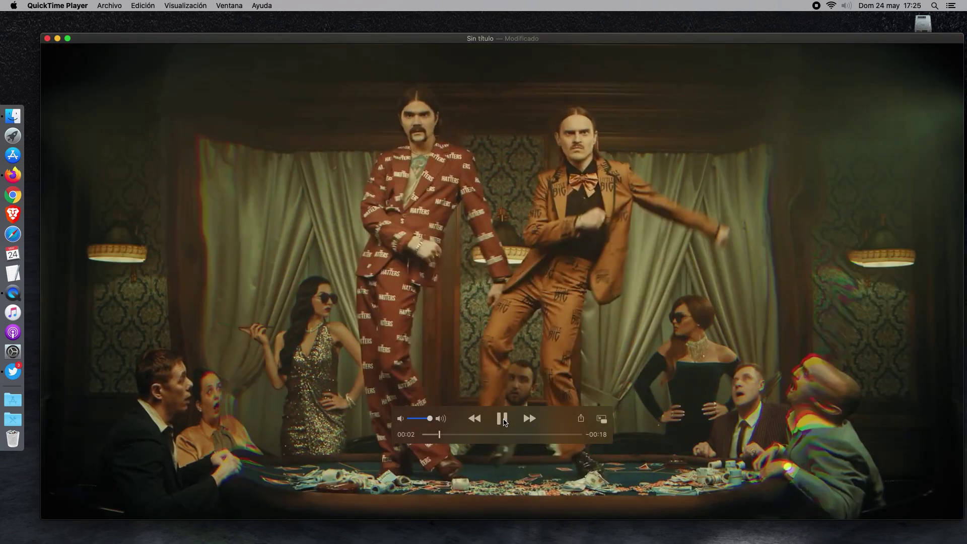
left_click(502, 419)
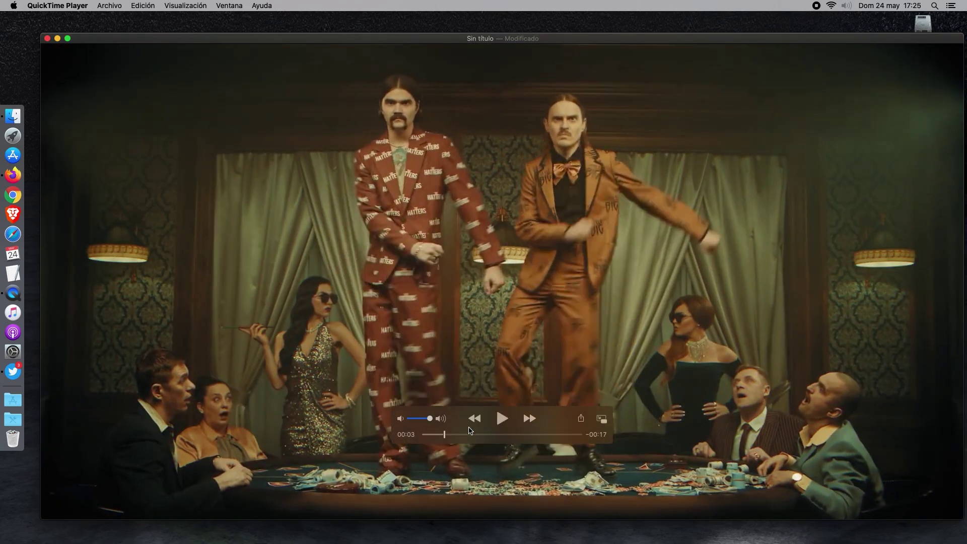
Save the trimmed clip as hipnodancer in the Vídeos folder and close its window.
left_click(115, 7)
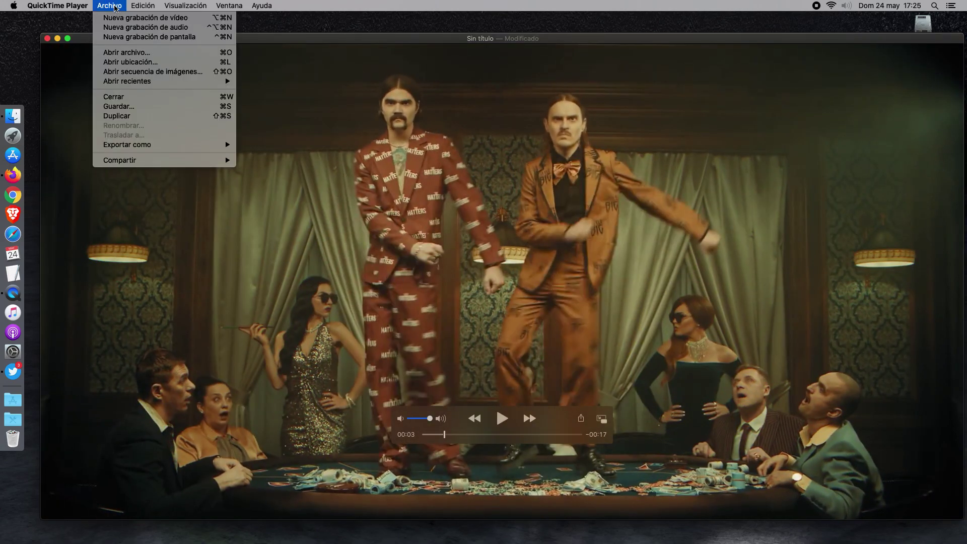
left_click(130, 106)
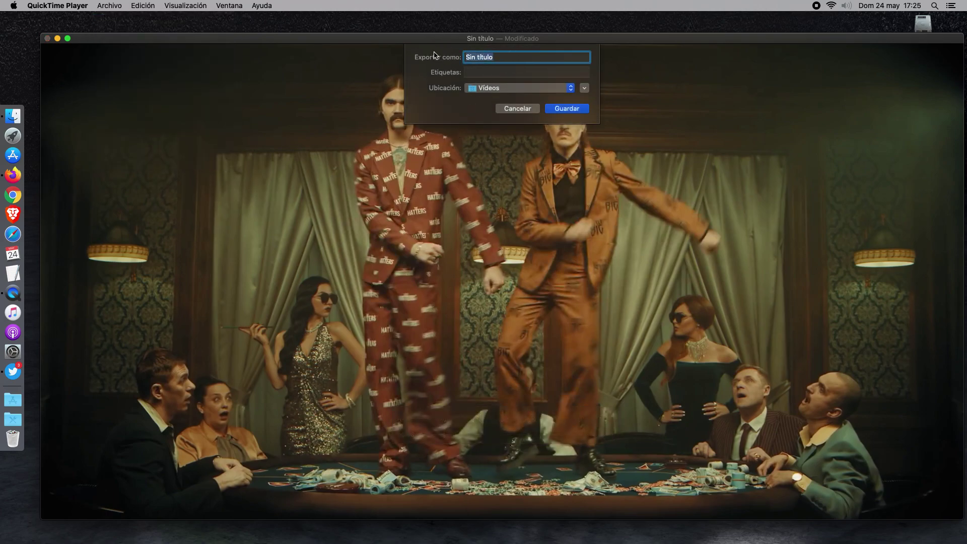
type("hipnodancer")
left_click(566, 109)
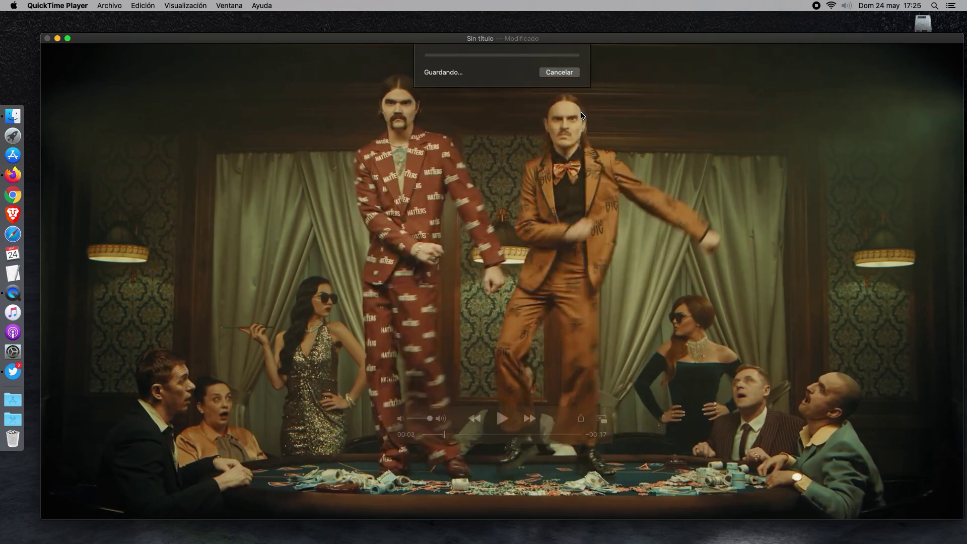
left_click(47, 39)
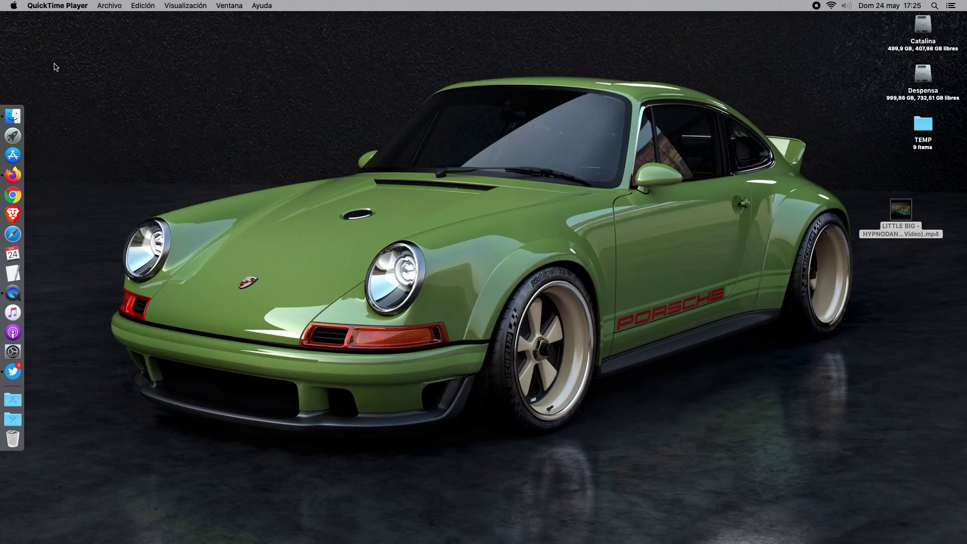
Switch to Finder, open the Vídeos folder and preview hipnodancer.mp4 with Quick Look.
left_click(19, 107)
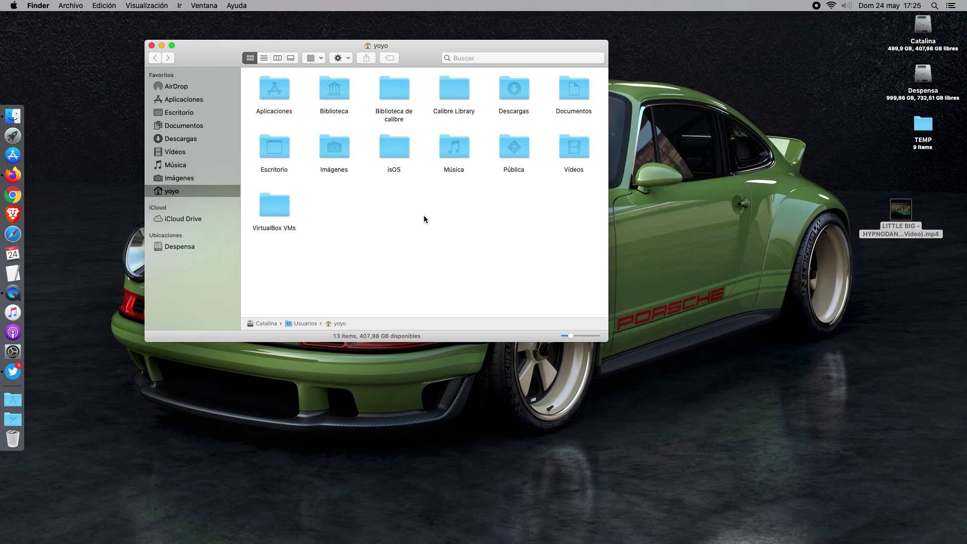
double_click(573, 147)
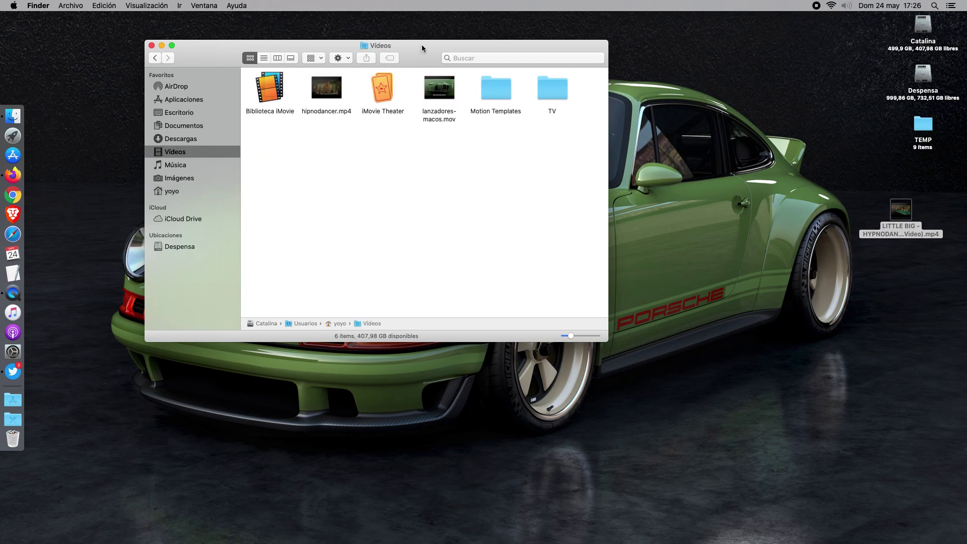
left_click_drag(423, 46, 542, 155)
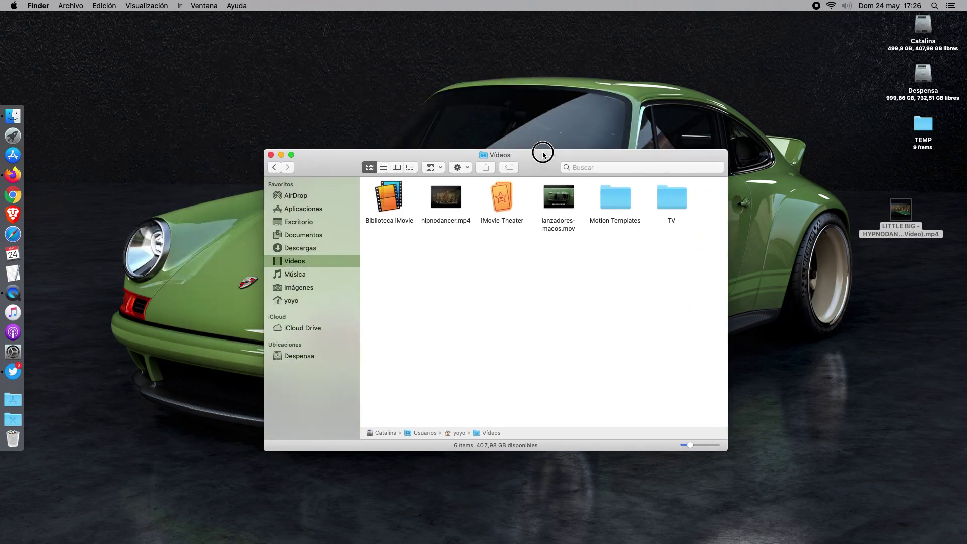
left_click(455, 204)
key("space")
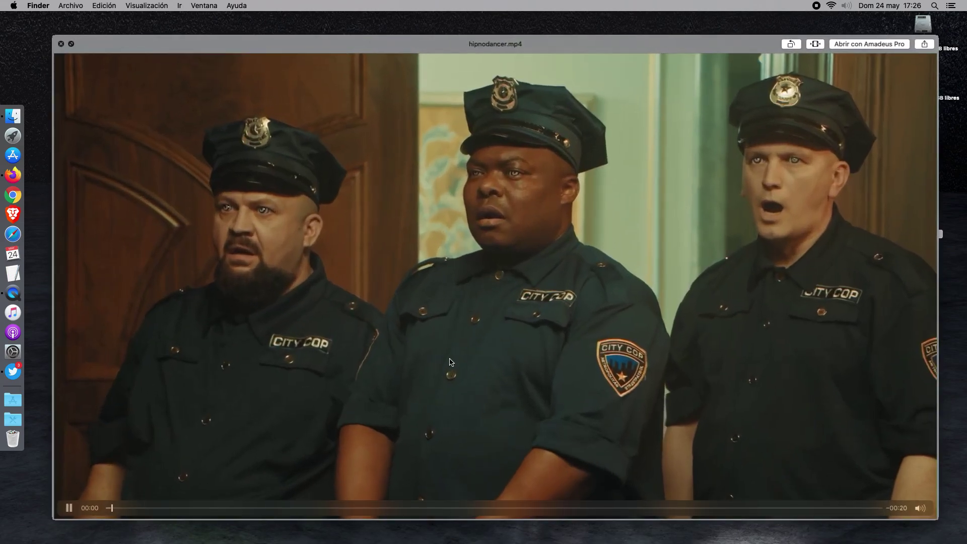
key("space")
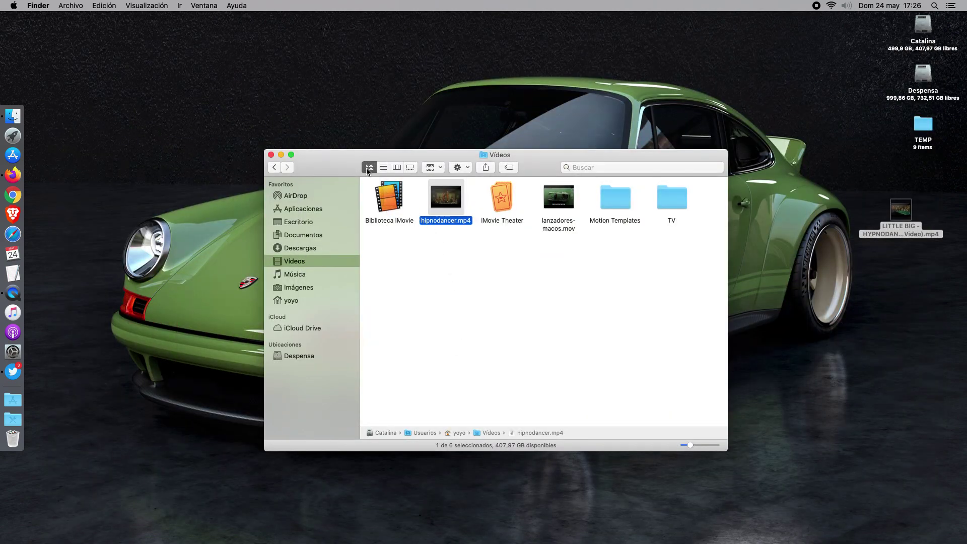
Check the file information of hipnodancer.mp4, including its size, dimensions and codecs.
left_click_drag(352, 166, 583, 398)
double_click(574, 394)
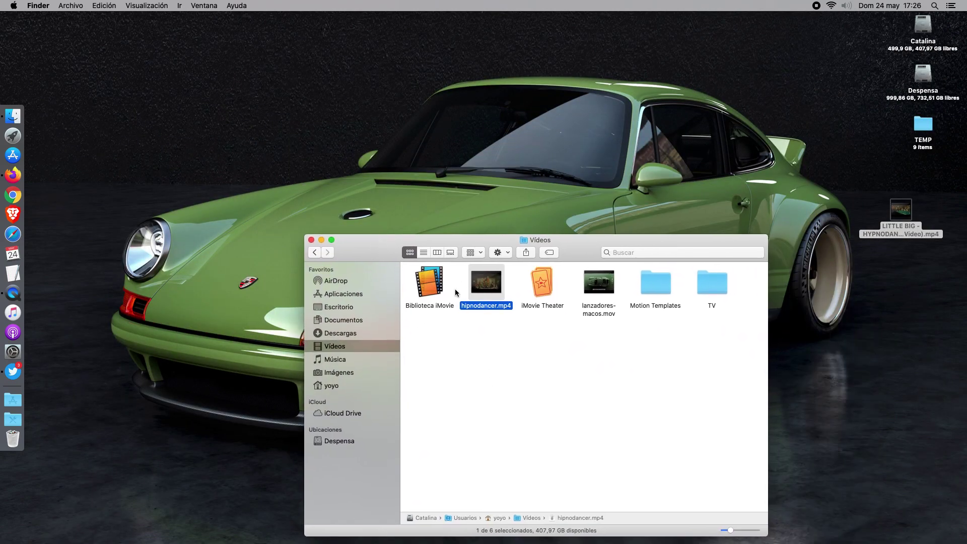
right_click(482, 285)
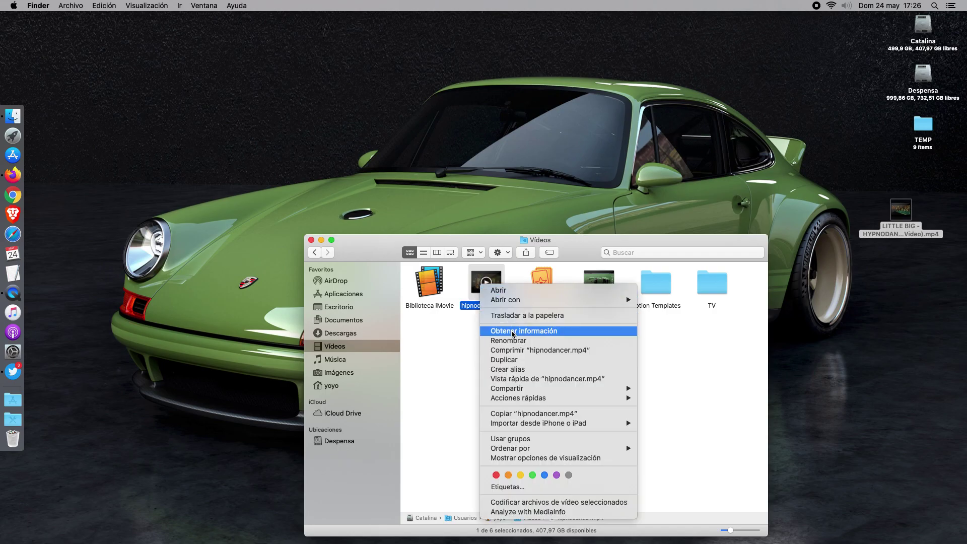
left_click(512, 330)
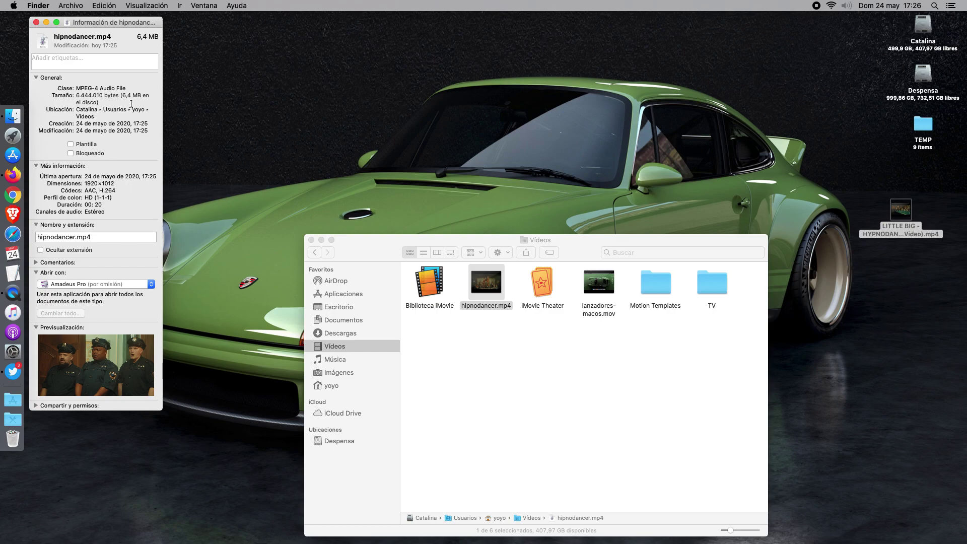
left_click(36, 22)
Move the Vídeos folder window down to the lower edge of the desktop, keeping its file icons in view.
left_click(574, 244)
left_click_drag(574, 244, 704, 298)
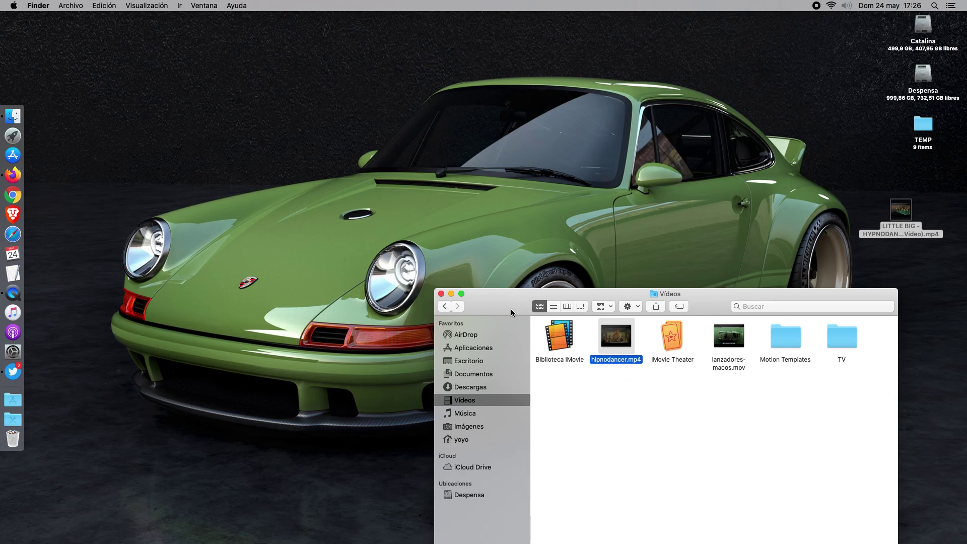
left_click_drag(511, 308, 606, 471)
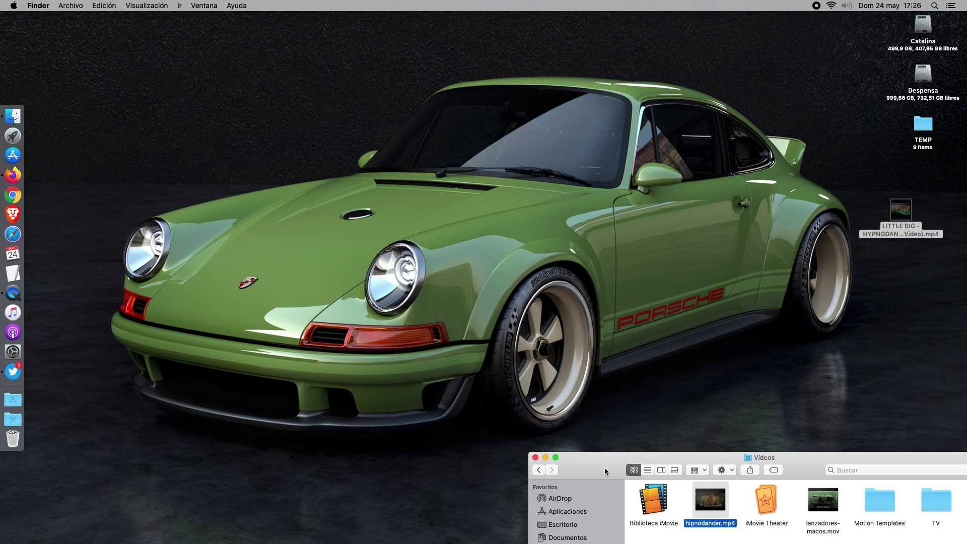
left_click_drag(596, 461, 571, 457)
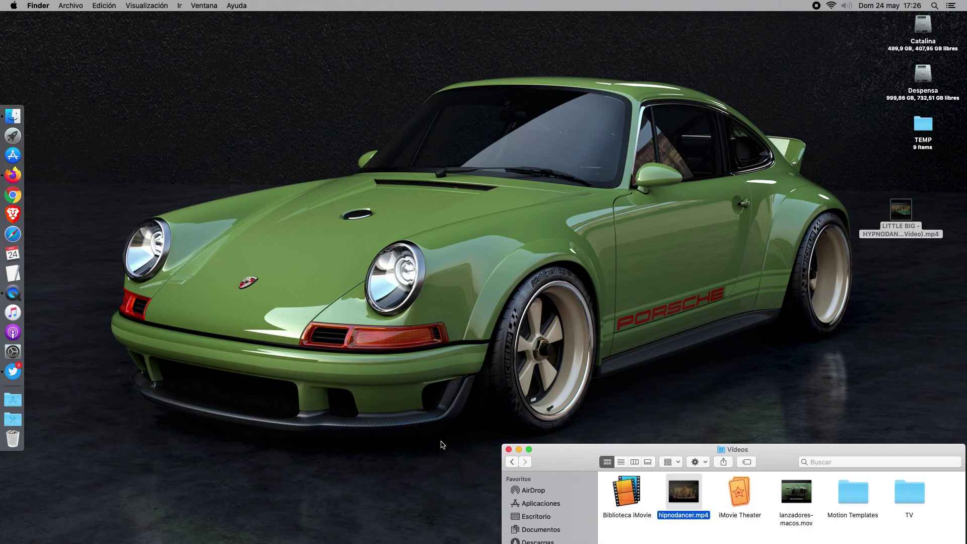
left_click_drag(577, 456, 533, 445)
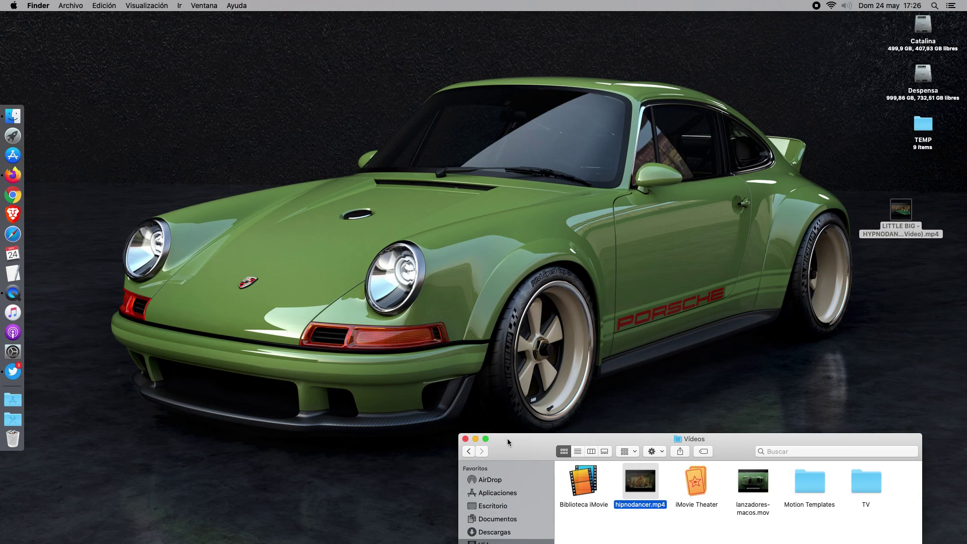
left_click_drag(510, 440, 509, 443)
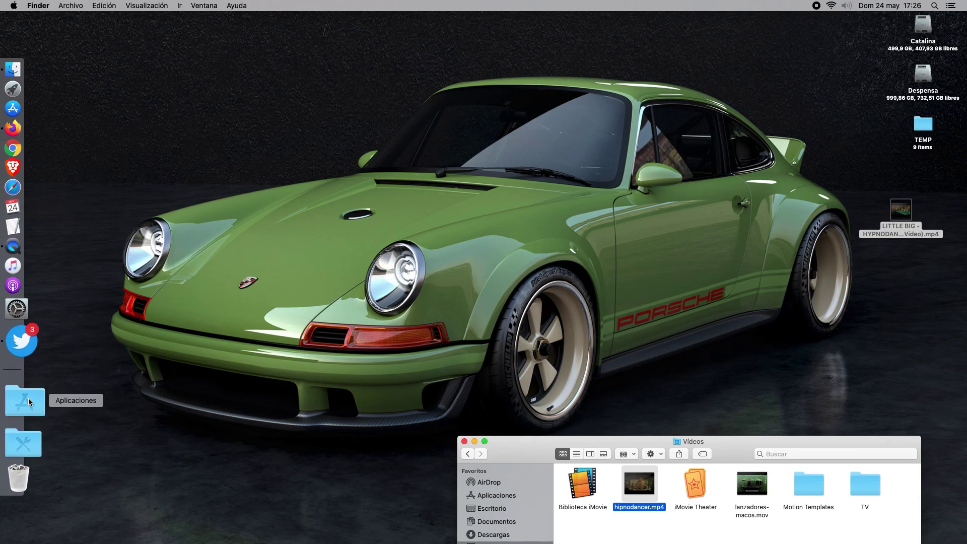
Launch HandBrake from the Applications folder and dismiss its initial source chooser.
left_click(13, 400)
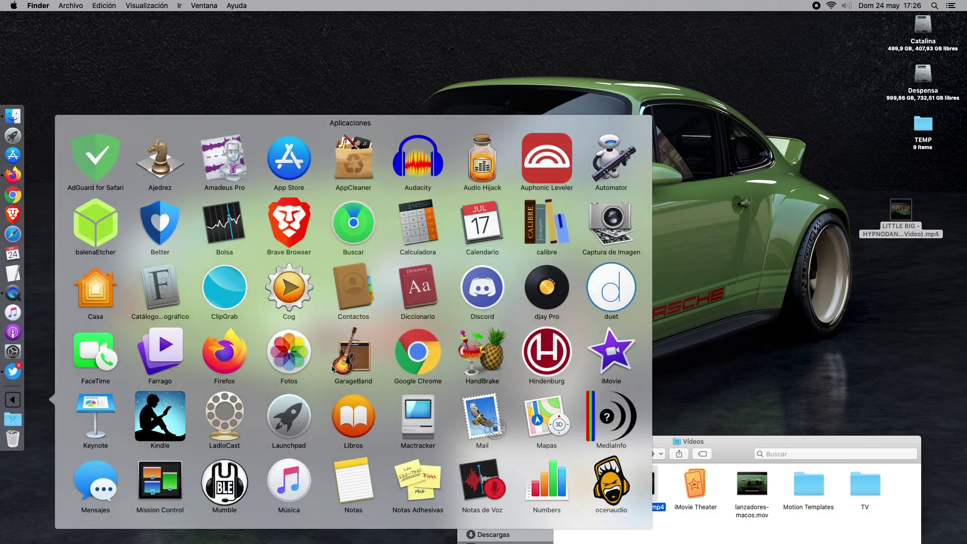
left_click(477, 359)
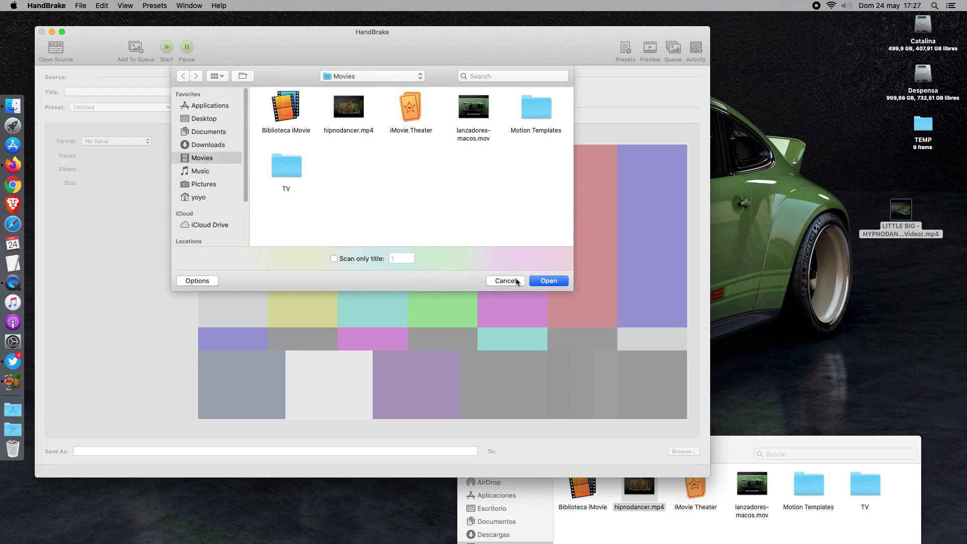
left_click(516, 281)
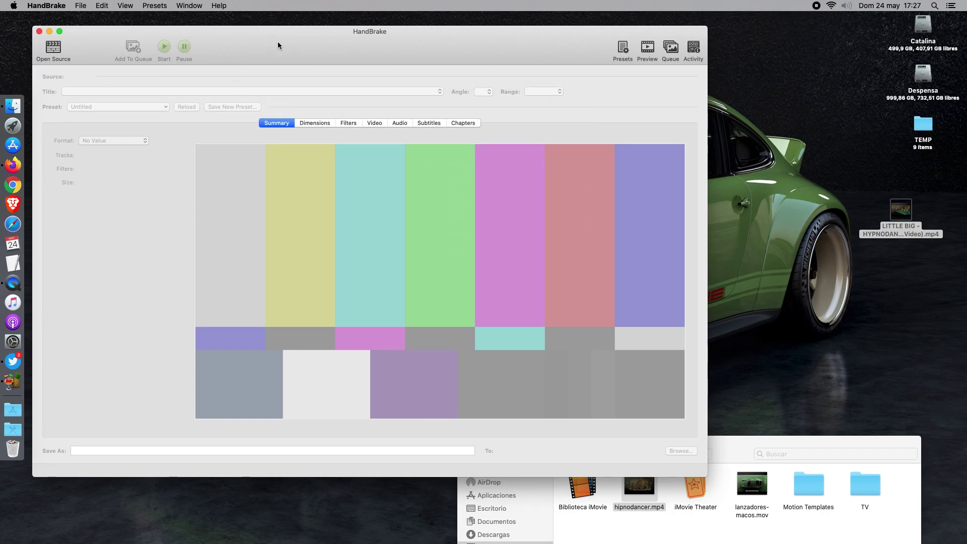
Open hipnodancer.mp4 from the Movies folder as the source video.
left_click_drag(258, 44, 261, 42)
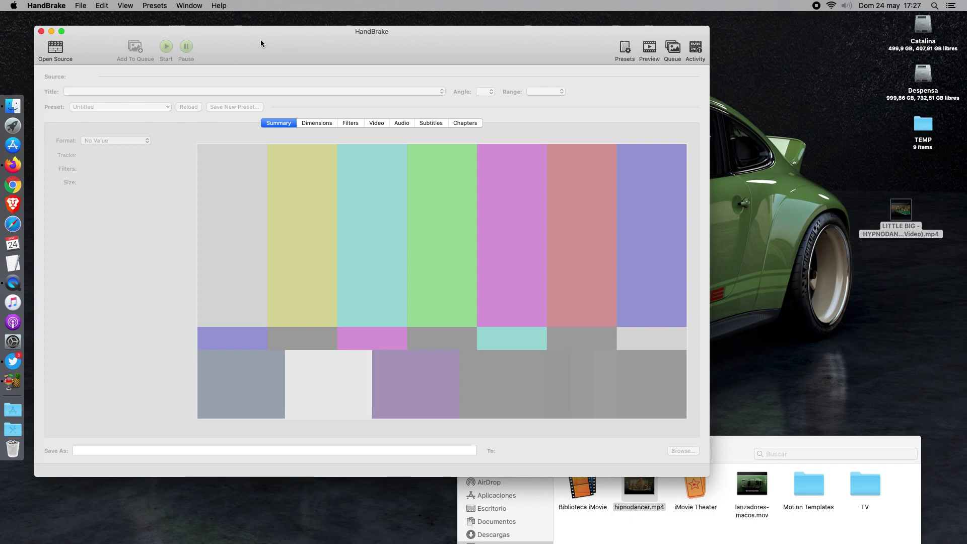
left_click(60, 52)
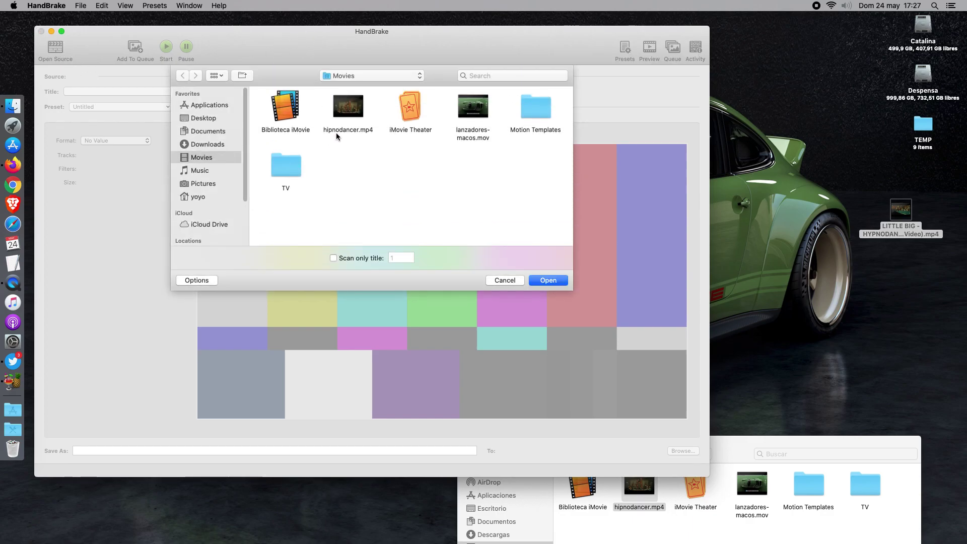
left_click(336, 132)
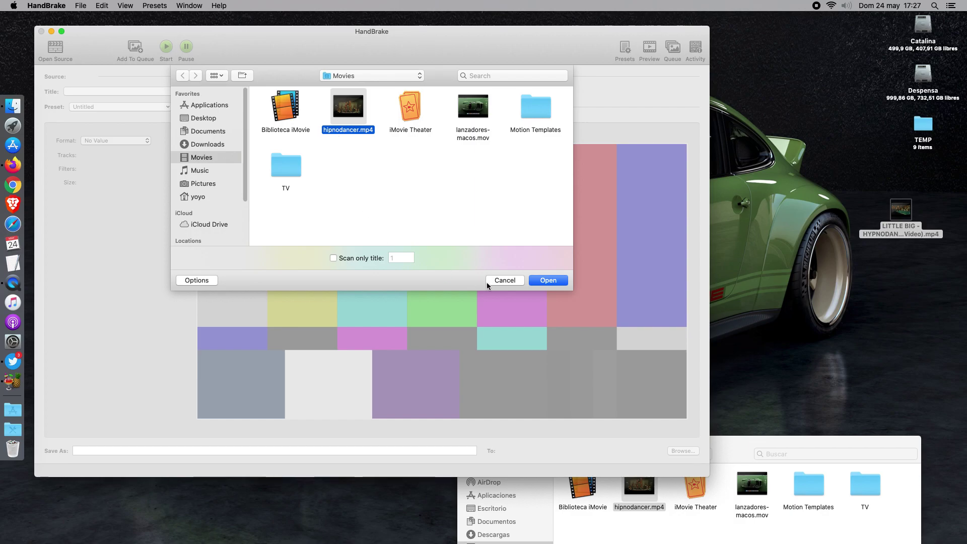
left_click(554, 282)
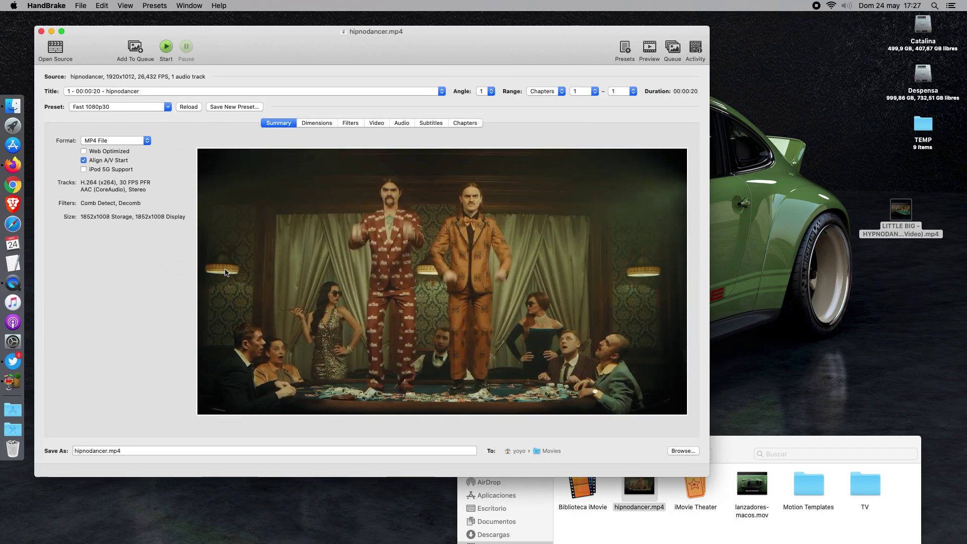
left_click(96, 108)
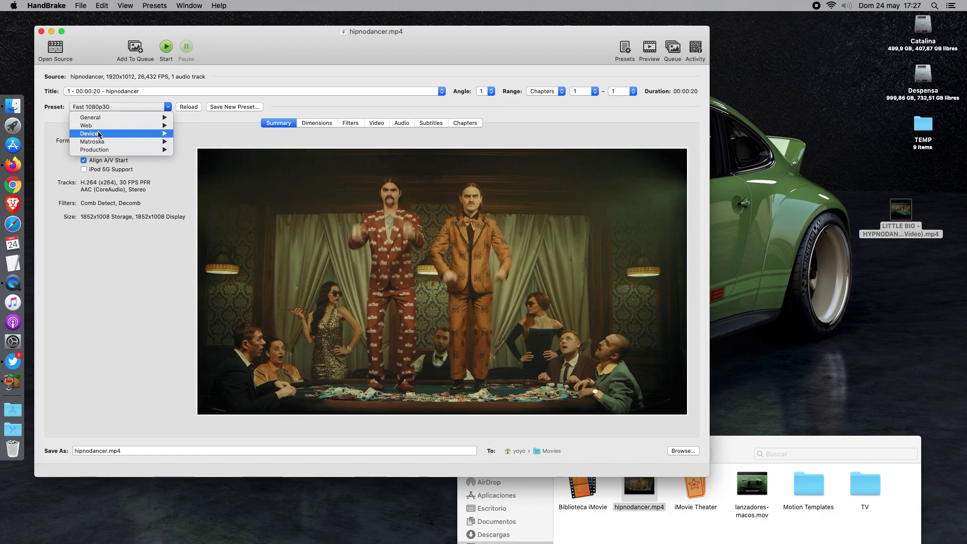
mouse_move(99, 133)
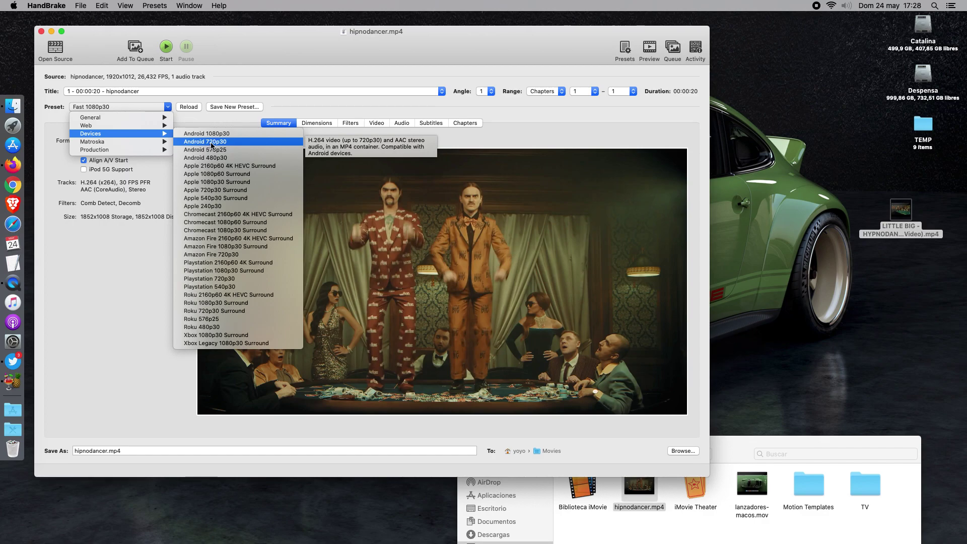
left_click(155, 421)
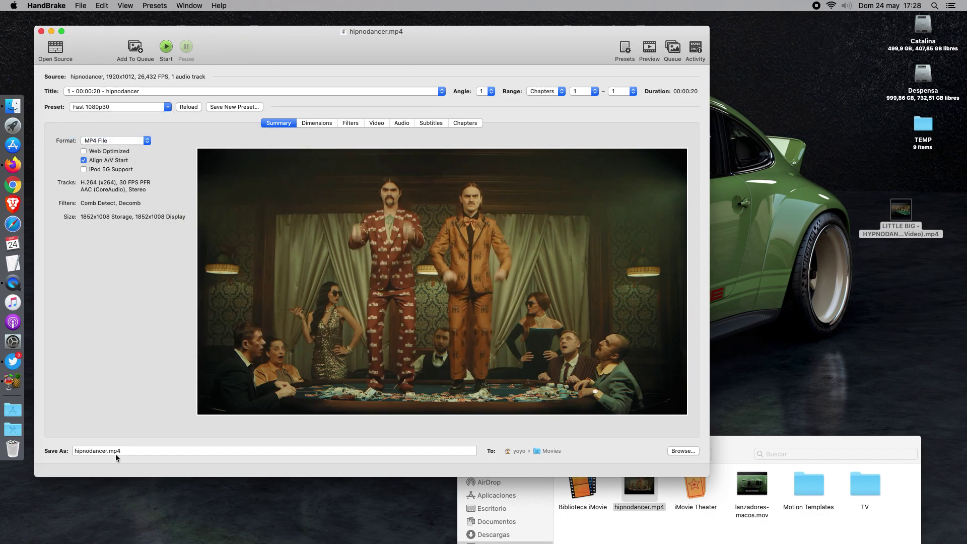
Encode the clip as hipnodancer1.mp4 using the Android 720p30 device preset.
left_click(106, 451)
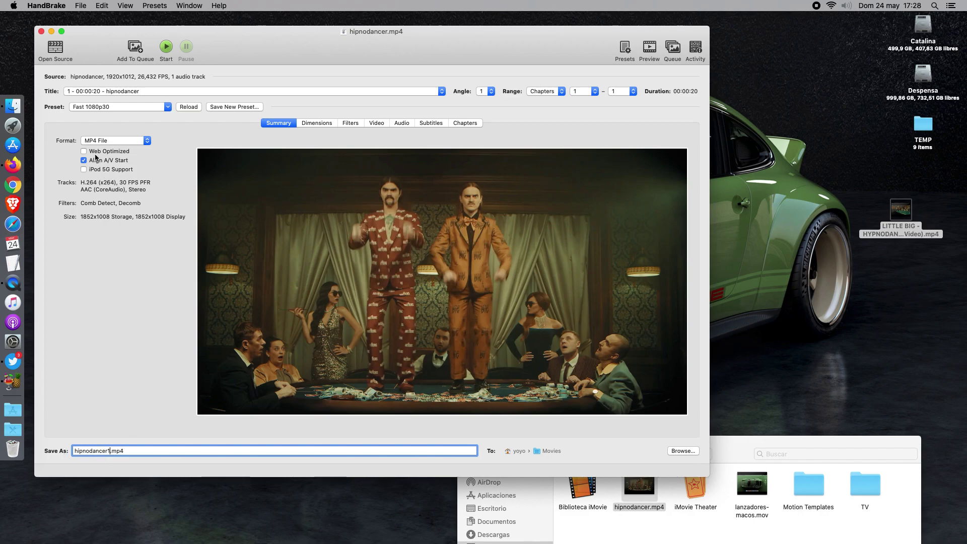
left_click(97, 108)
mouse_move(106, 134)
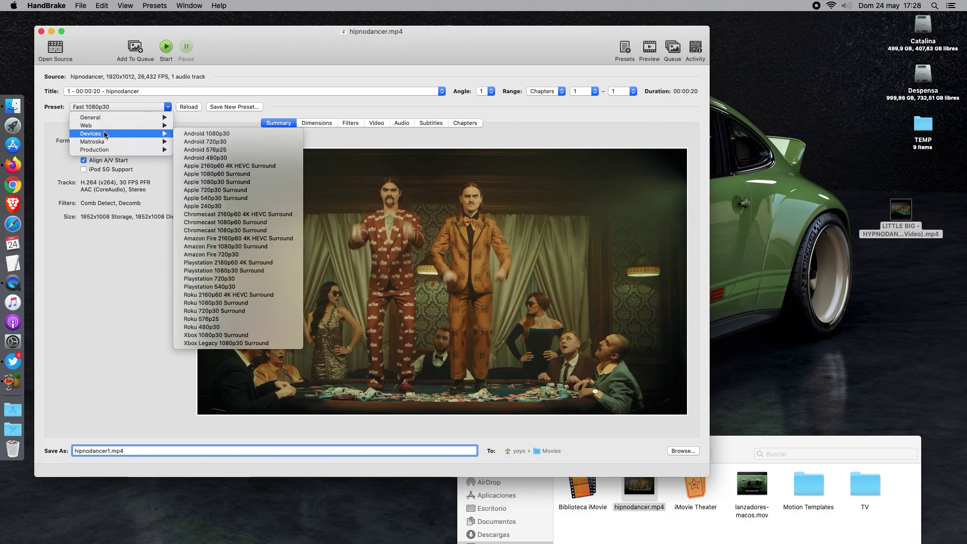
left_click(222, 143)
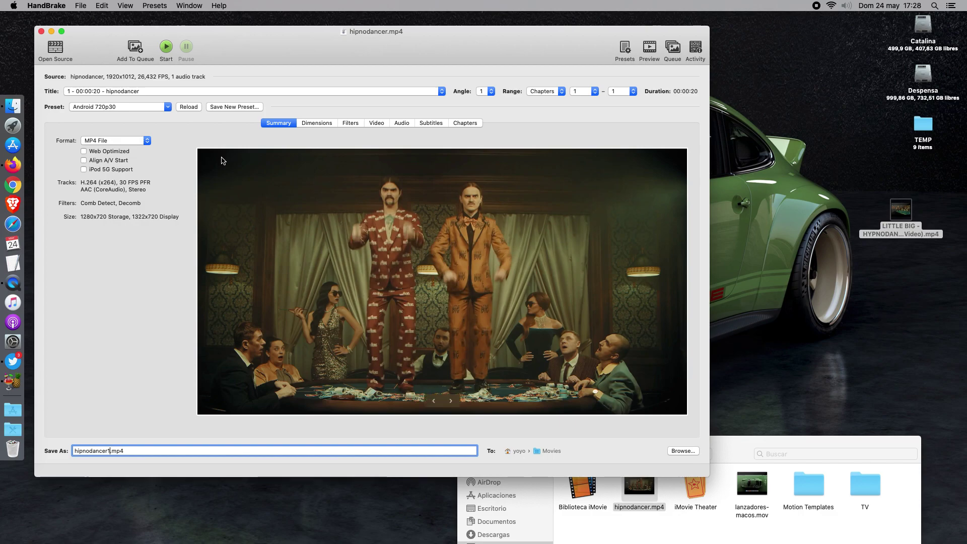
left_click(166, 48)
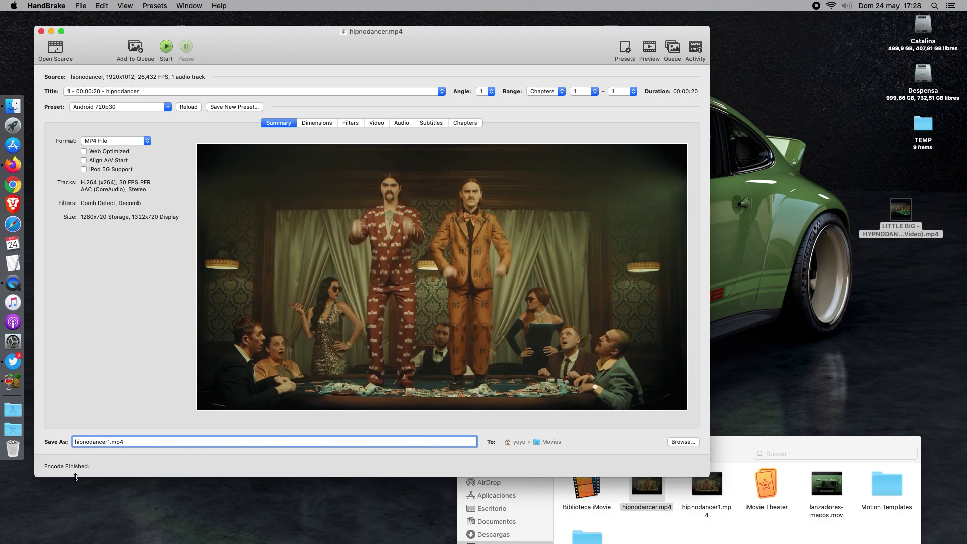
Close the HandBrake window and move the Vídeos folder window up to the middle of the desktop.
left_click(42, 33)
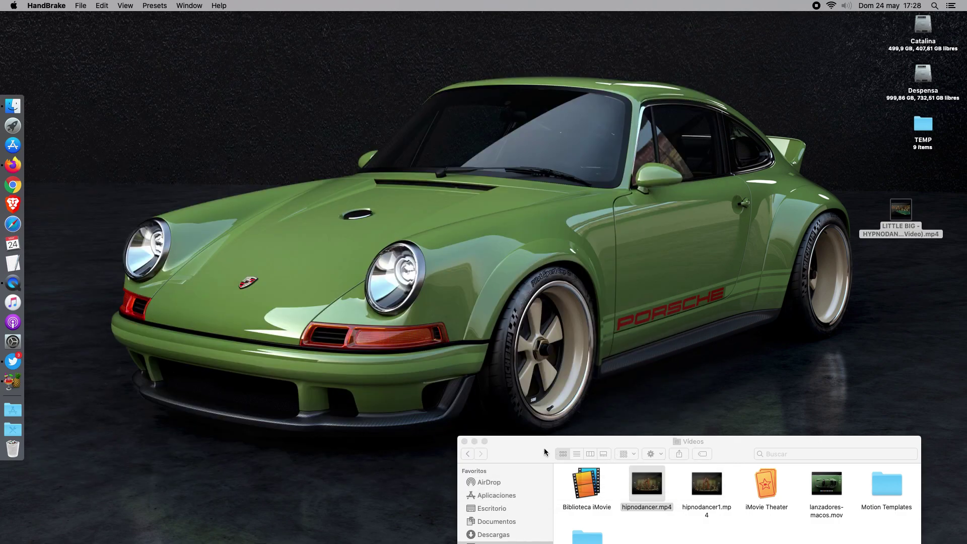
left_click_drag(503, 439, 349, 119)
left_click(488, 259)
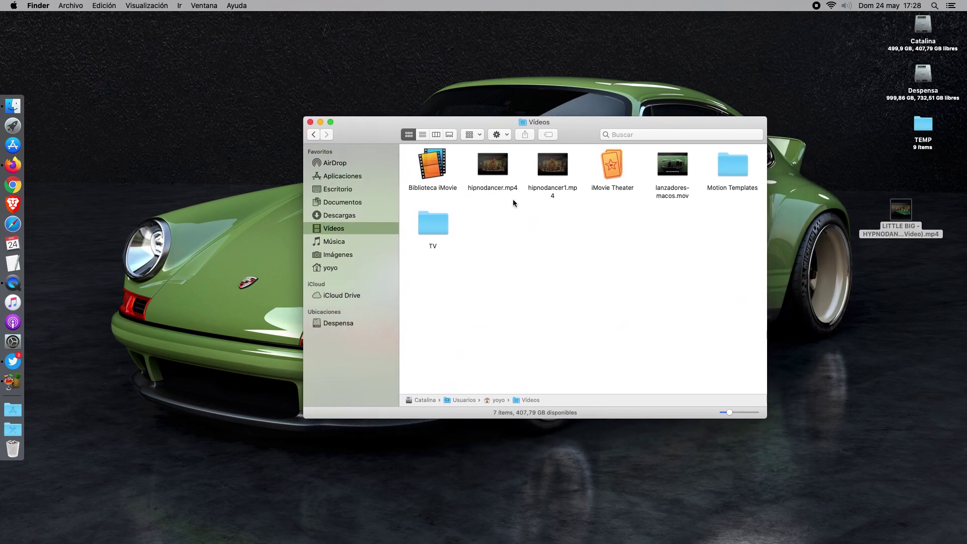
Preview the converted hipnodancer1.mp4 with Quick Look and close the preview.
left_click(496, 189)
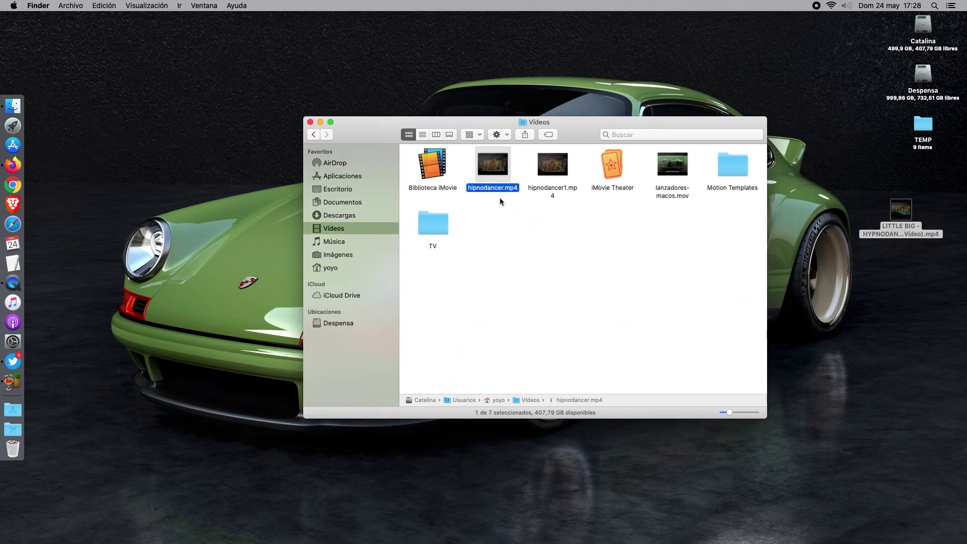
left_click(497, 204)
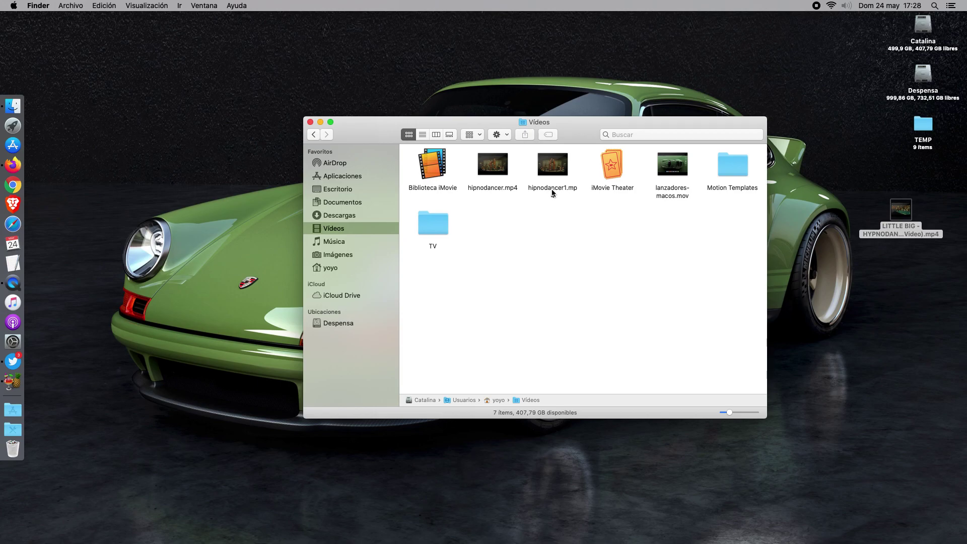
left_click(552, 191)
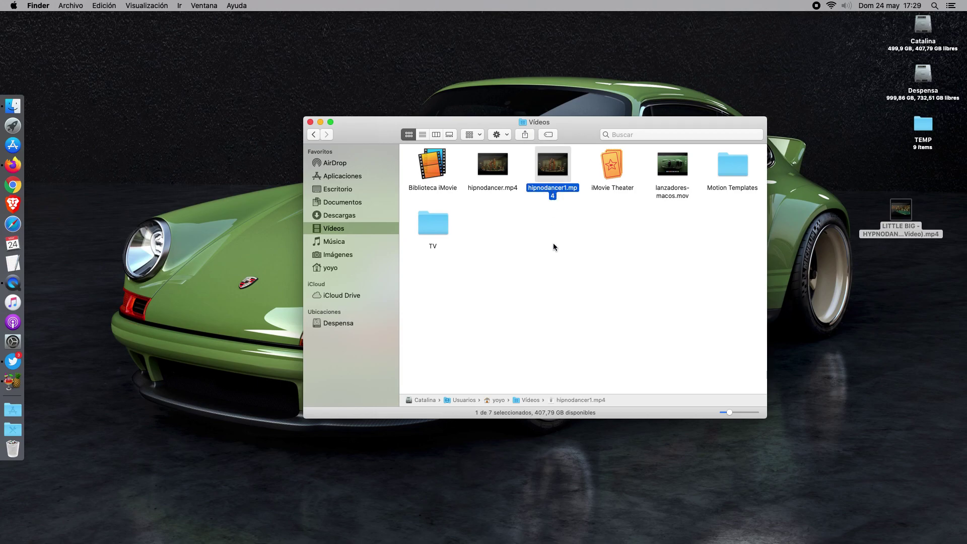
key("space")
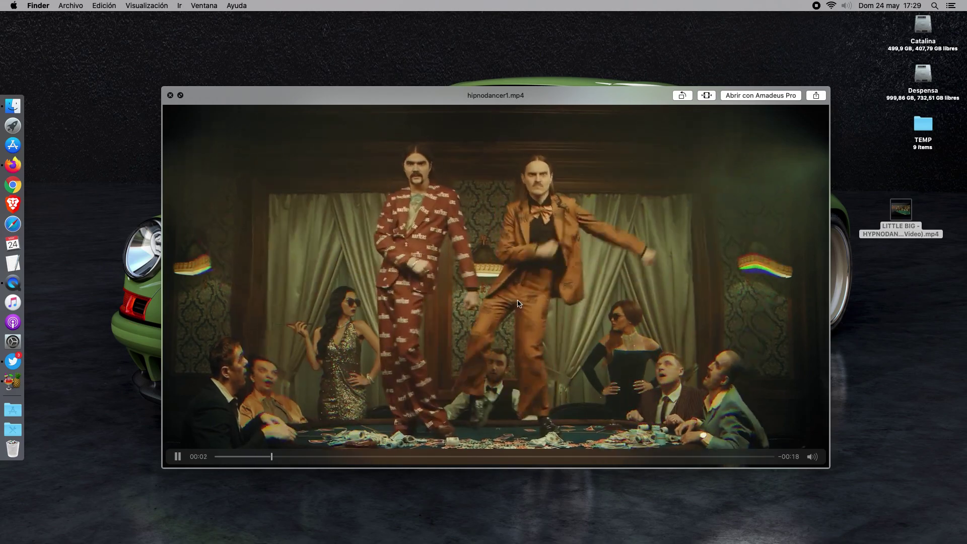
key("space")
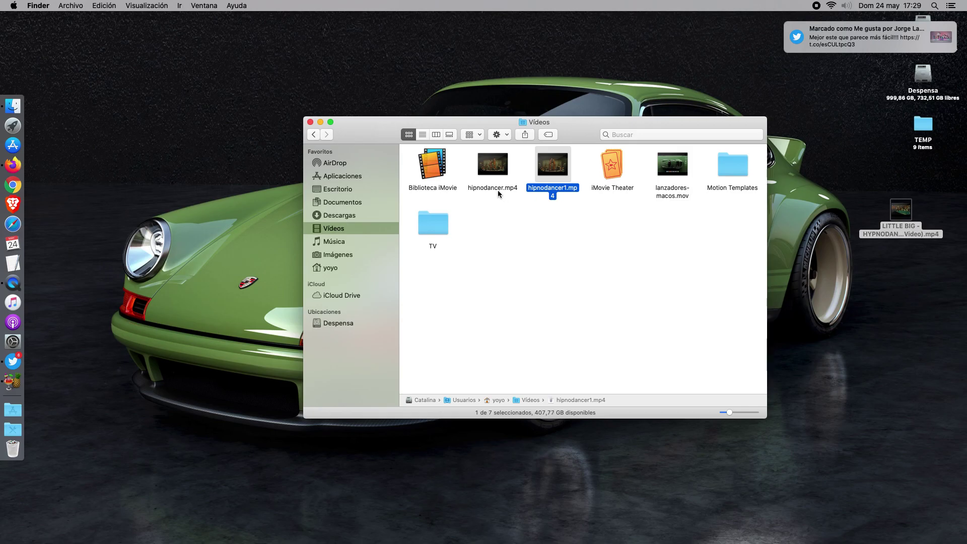
Preview the original hipnodancer.mp4 with Quick Look for comparison, and reselect hipnodancer1.mp4.
left_click(497, 170)
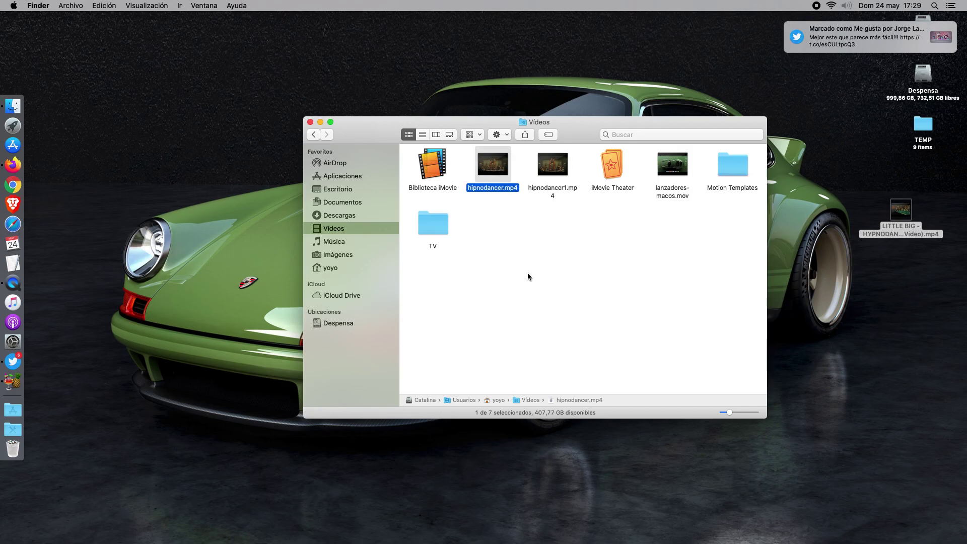
key("space")
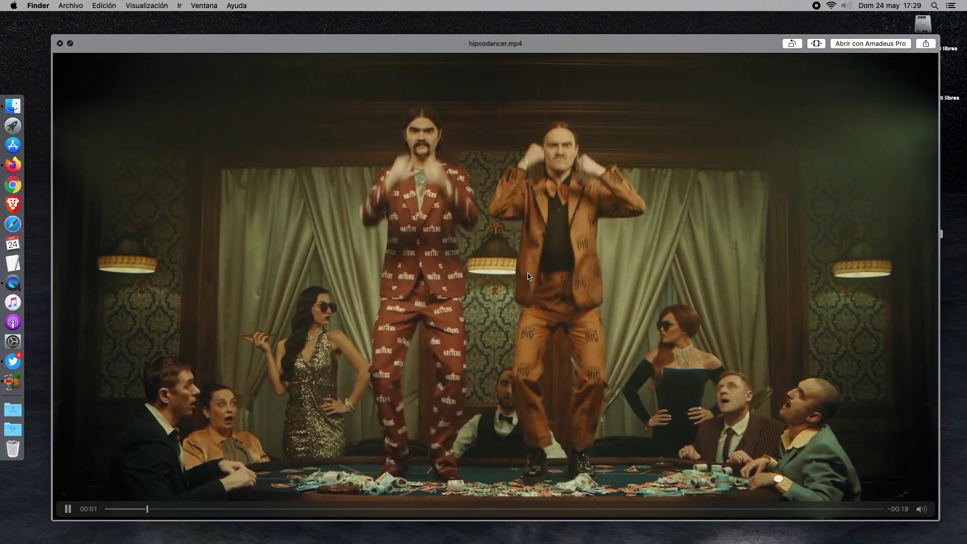
key("space")
left_click(564, 169)
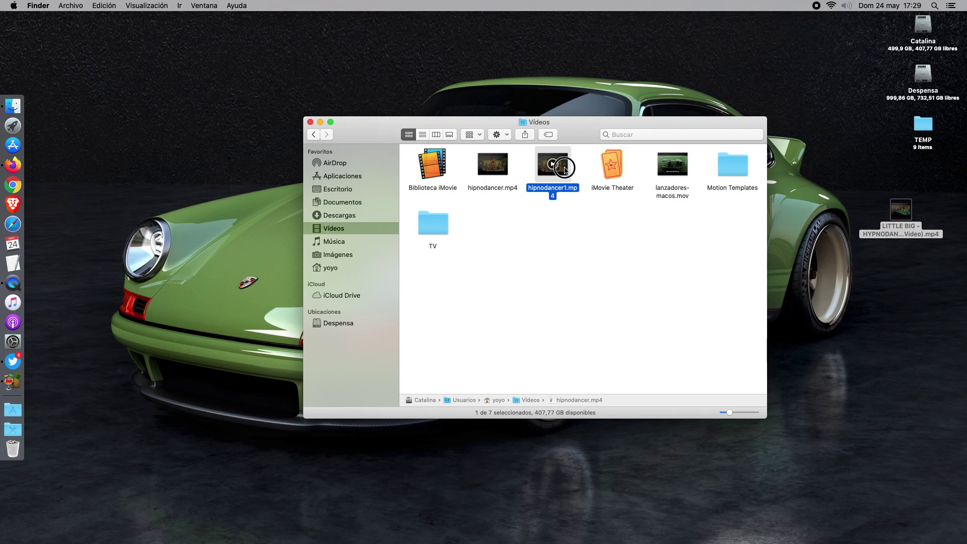
Move the Vídeos folder window down toward the lower edge of the desktop, view the thread in the Twitter app and minimize it.
left_click_drag(376, 124, 527, 328)
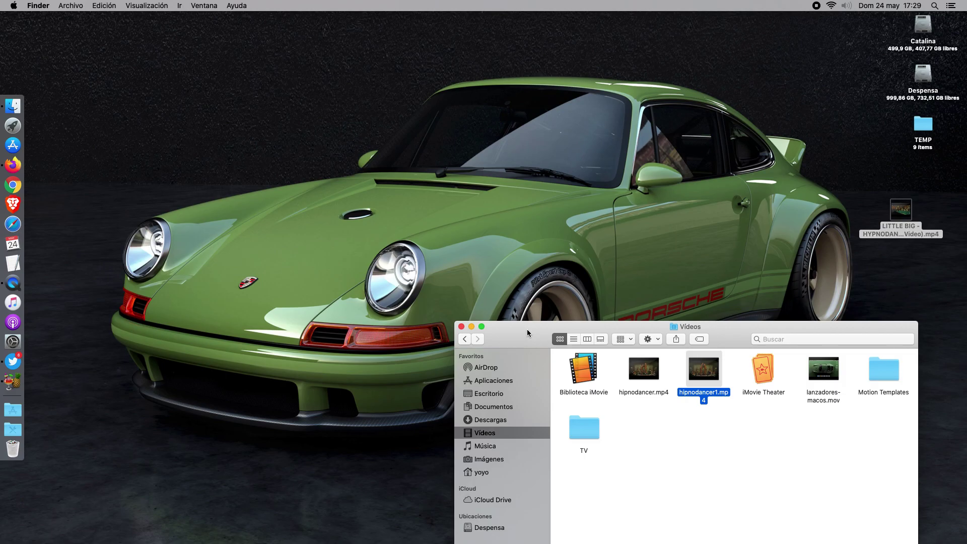
left_click_drag(524, 331, 531, 401)
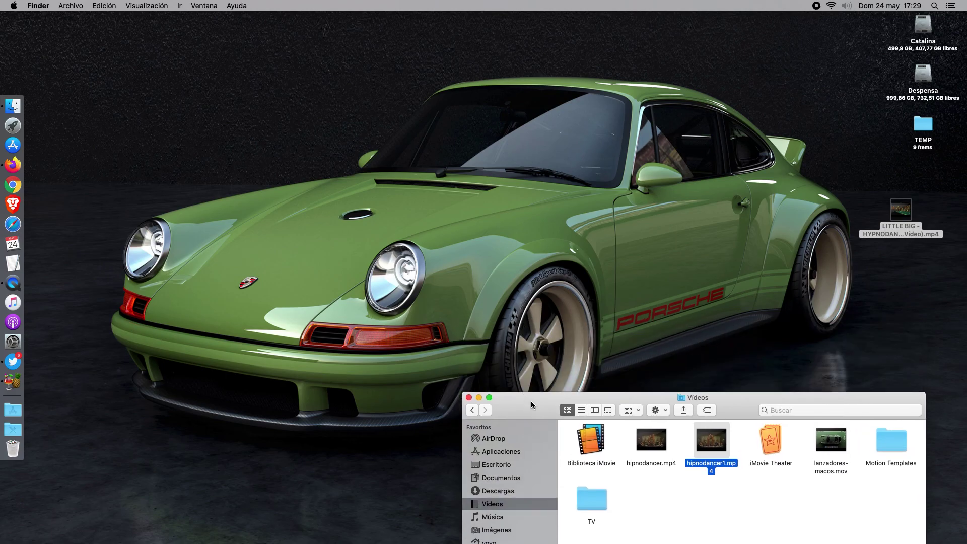
left_click(8, 360)
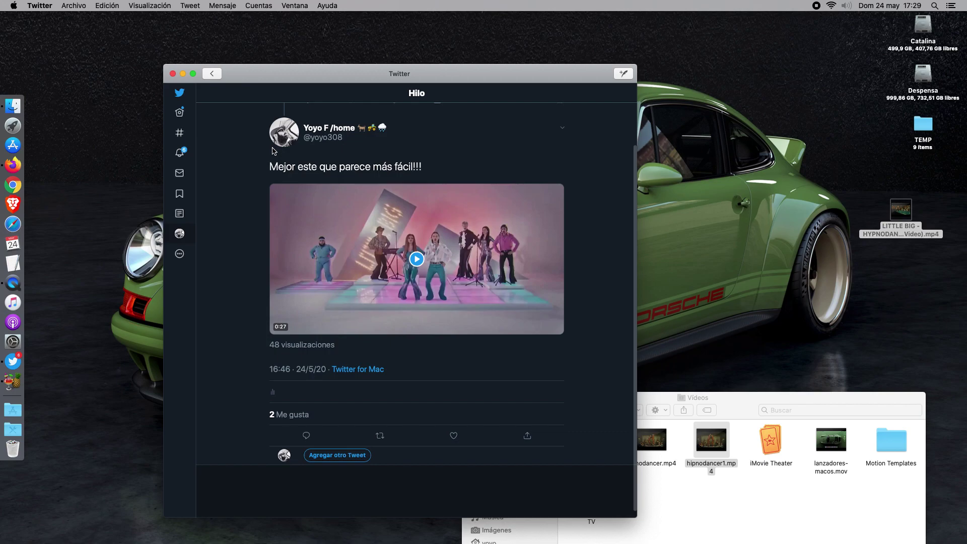
left_click(702, 504)
mouse_move(719, 447)
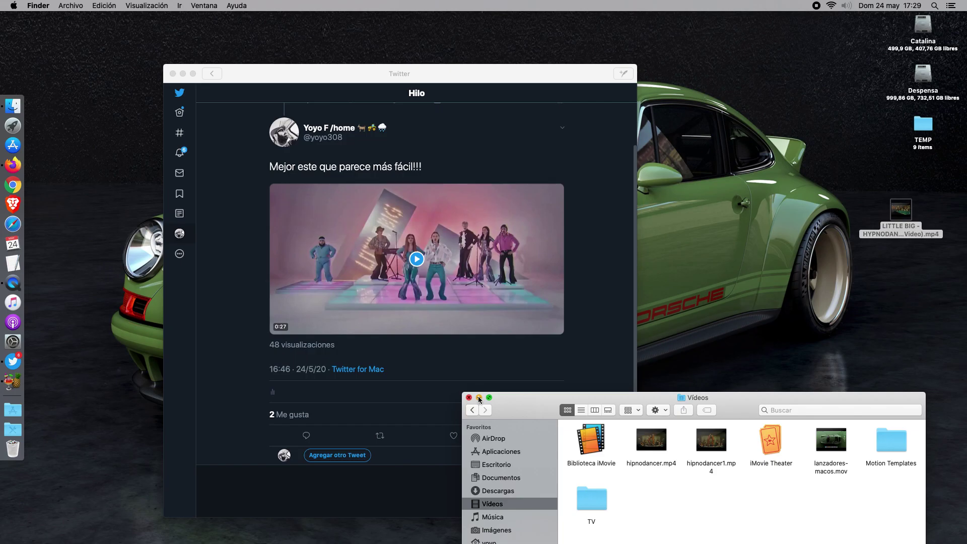
left_click(183, 73)
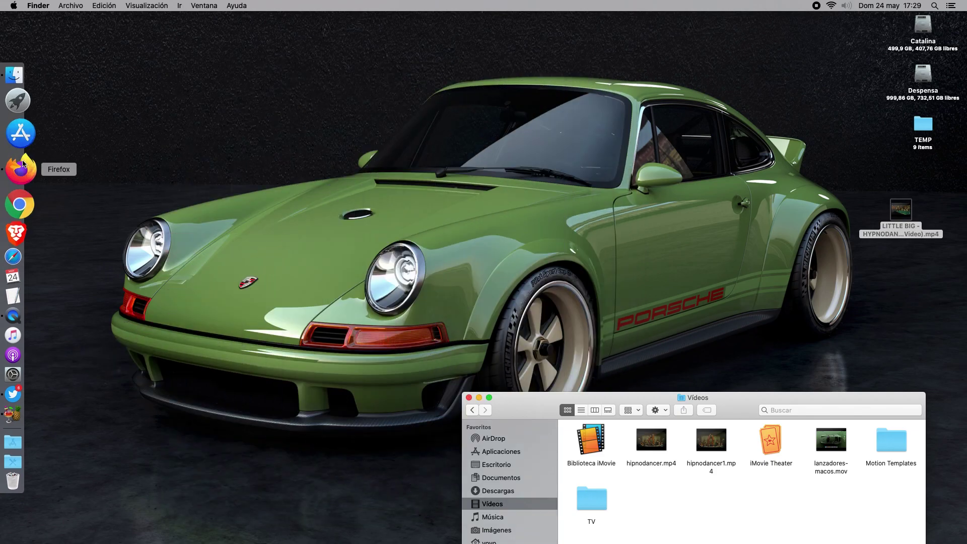
Switch to Firefox, open twitter.com and go to the account's profile page by adding its handle to the address.
left_click(23, 162)
left_click(202, 20)
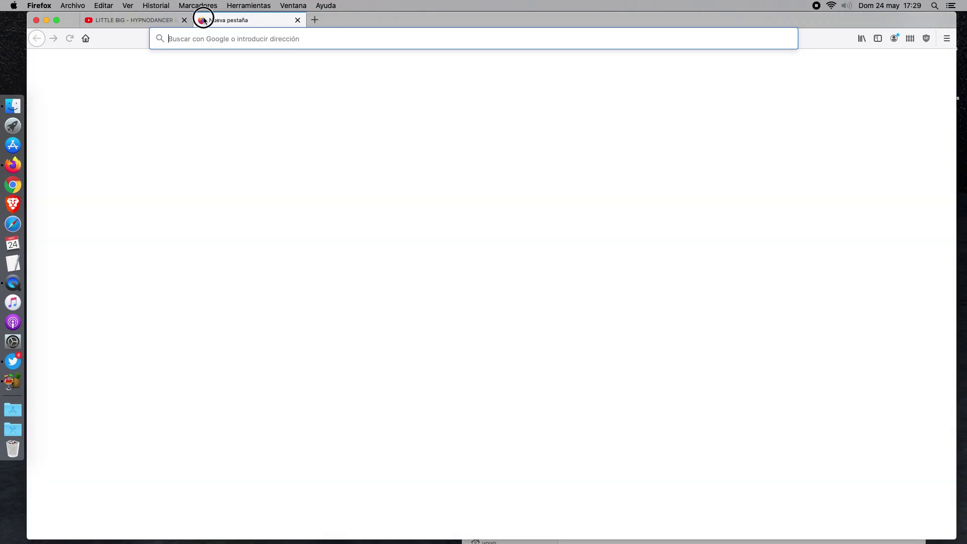
left_click(218, 40)
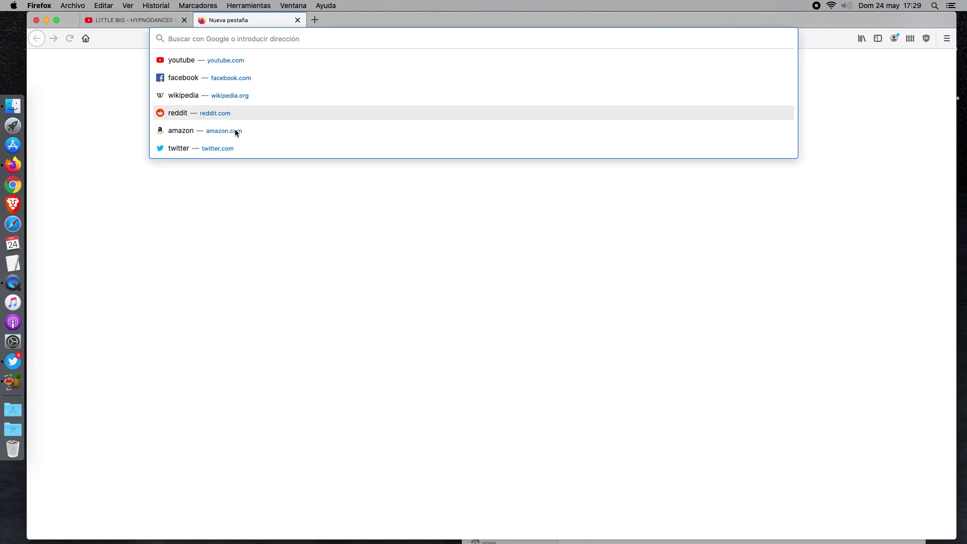
left_click(222, 147)
left_click(253, 41)
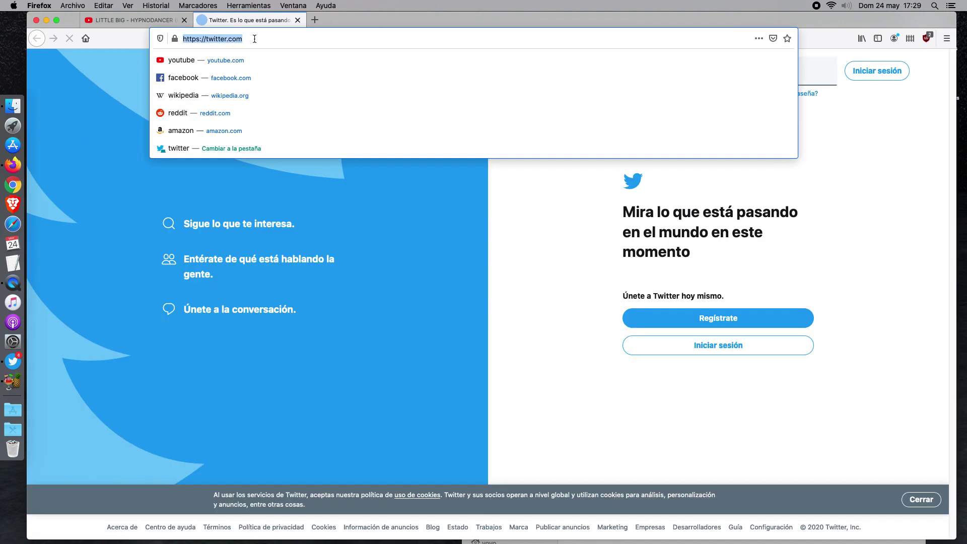
type("/")
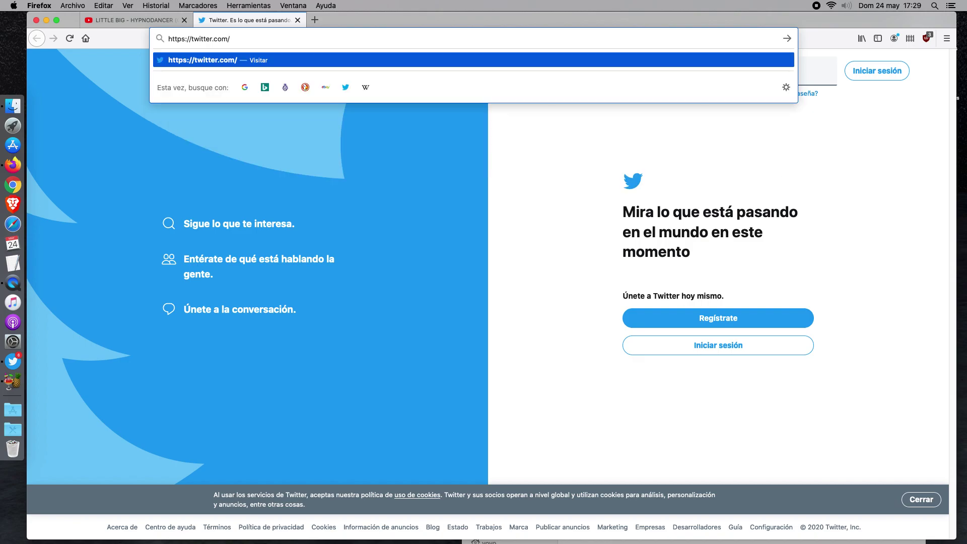
type("yoyo308")
key("Return")
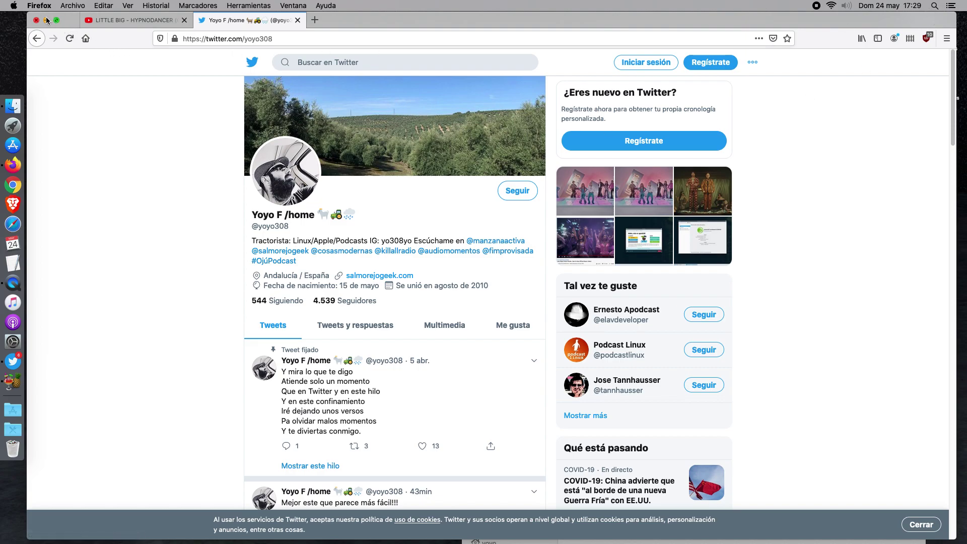
Bring the YouTube video page forward, minimize Firefox and move the Vídeos folder window up on the desktop.
key("ctrl+shift+Tab")
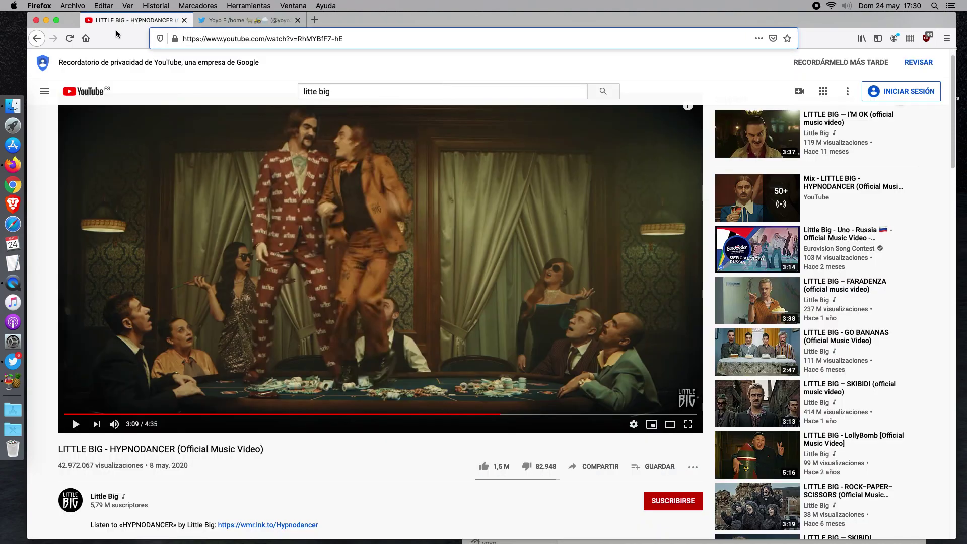
left_click(47, 22)
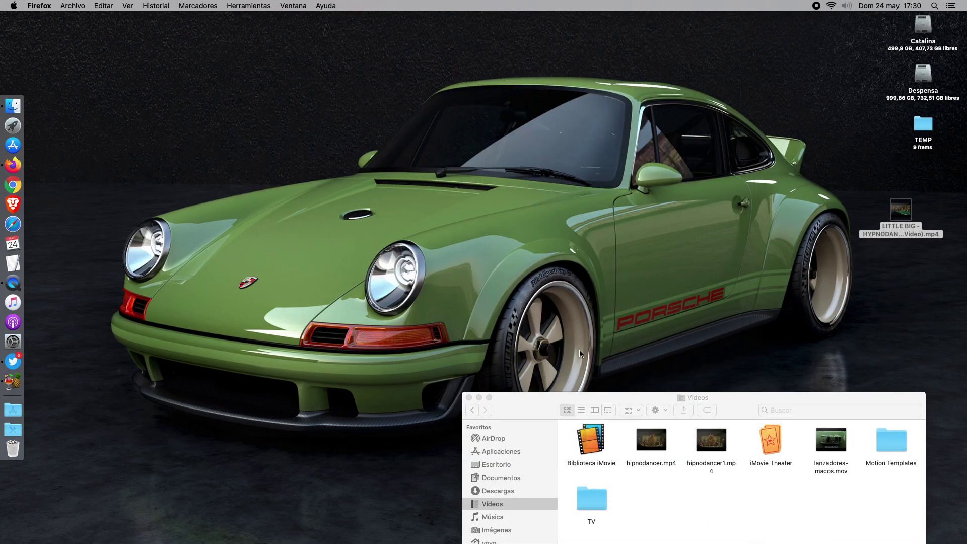
left_click_drag(536, 404, 405, 266)
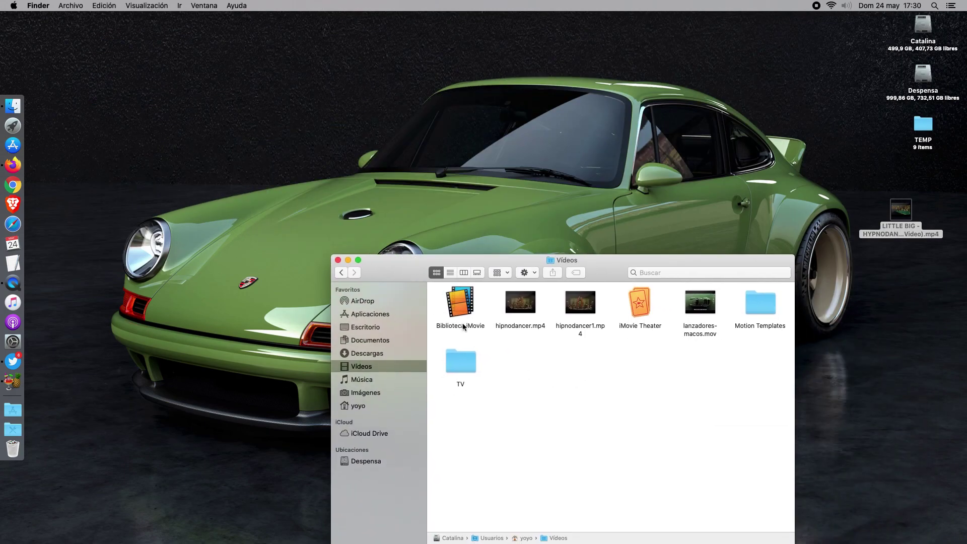
Examine the file information of hipnodancer.mp4, including its size and dimensions, and close the information window.
left_click(589, 328)
right_click(583, 327)
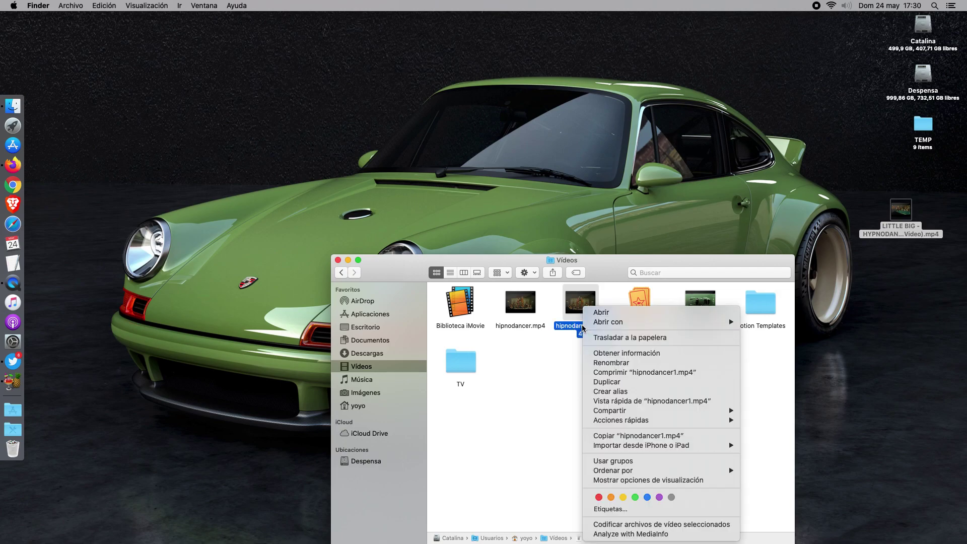
left_click(544, 371)
left_click(518, 327)
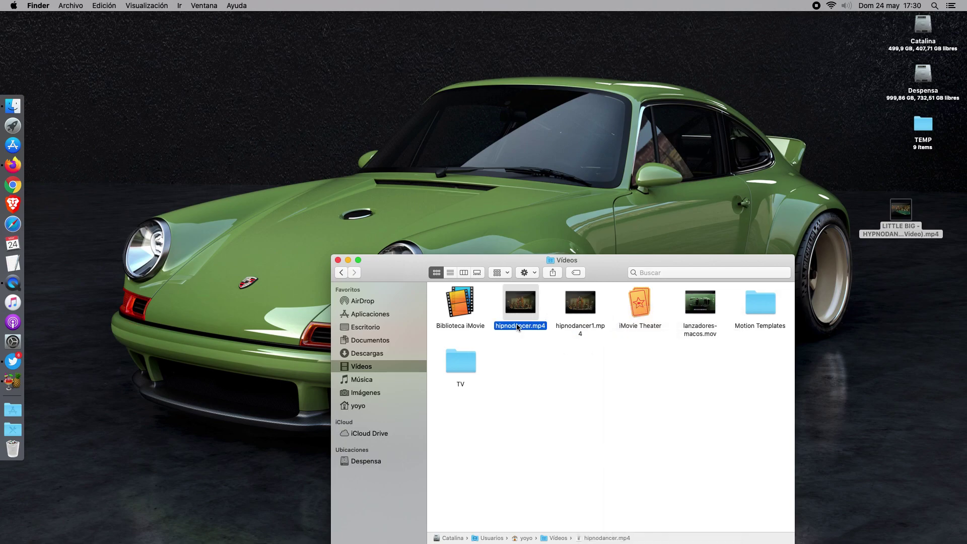
right_click(518, 326)
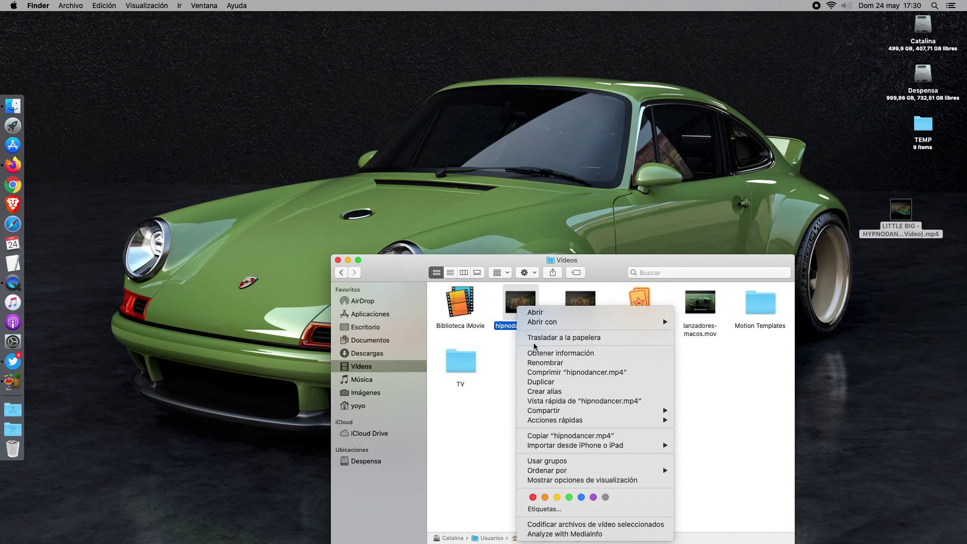
left_click(593, 356)
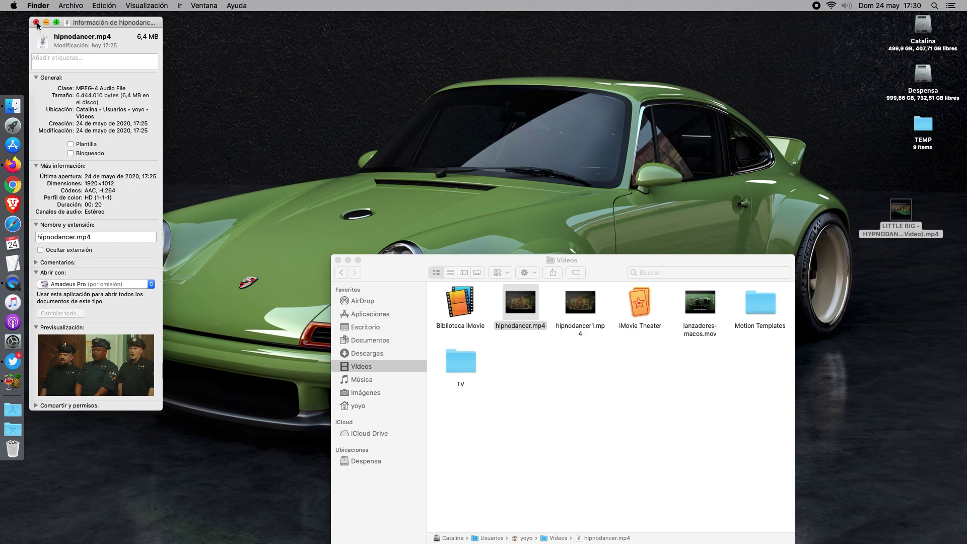
left_click(36, 22)
Examine the file information of hipnodancer1.mp4 to compare its size and dimensions with the original, and close the information window.
left_click(580, 329)
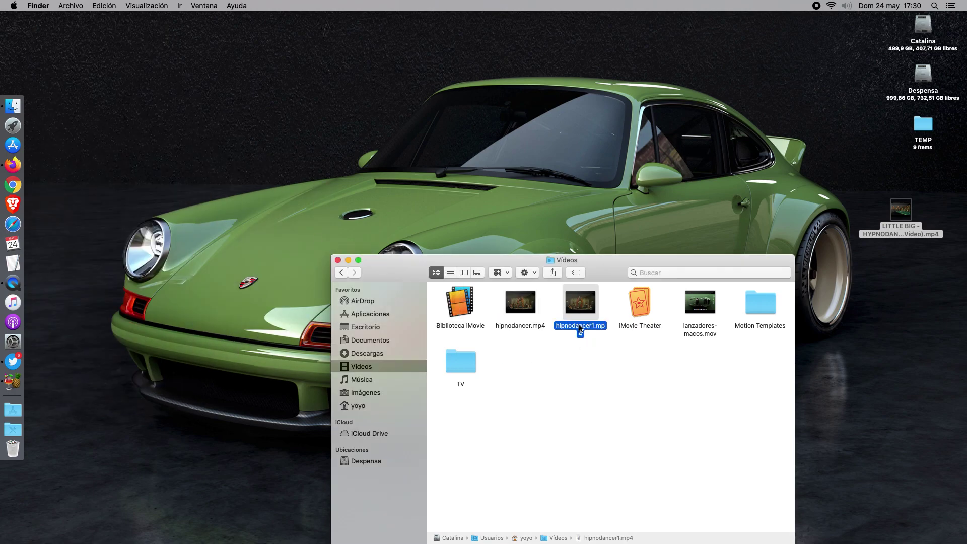
right_click(580, 329)
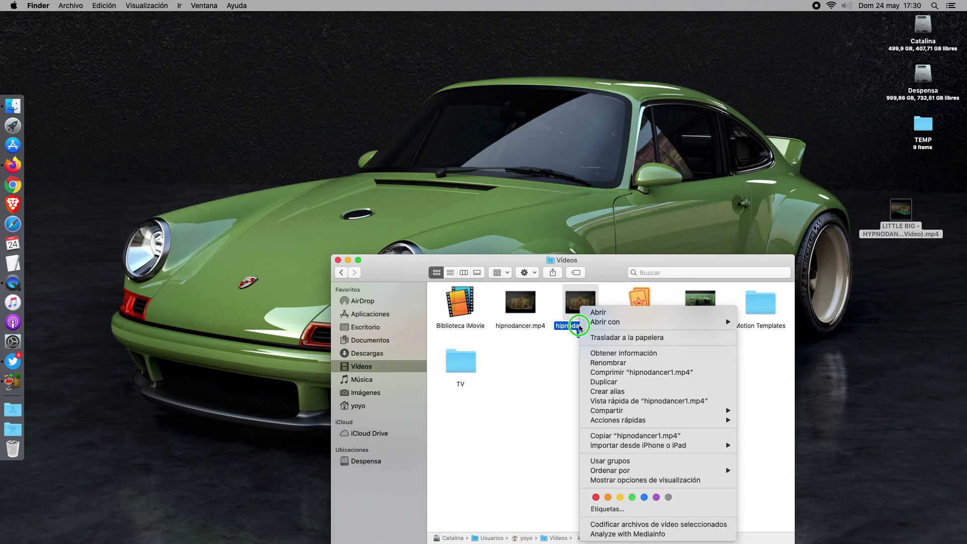
left_click(634, 354)
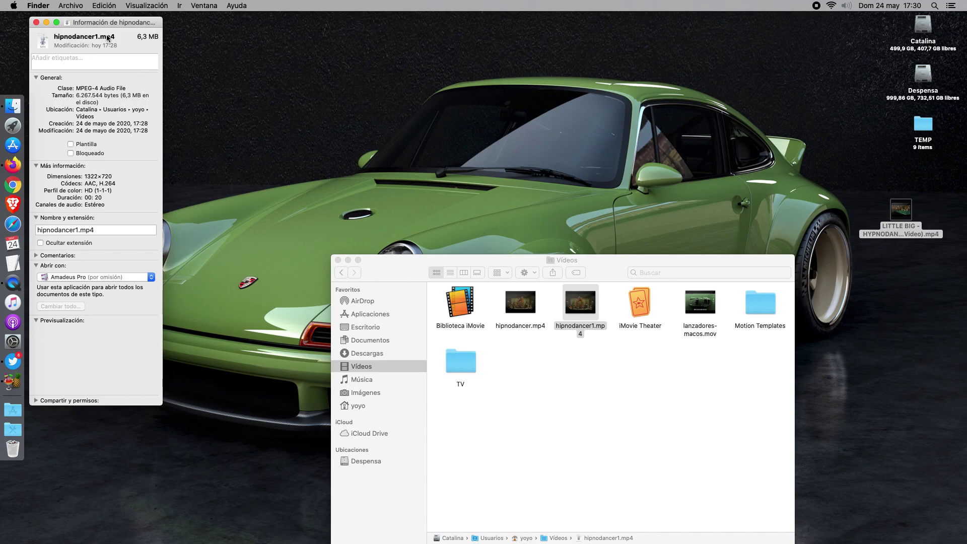
left_click_drag(100, 22, 293, 68)
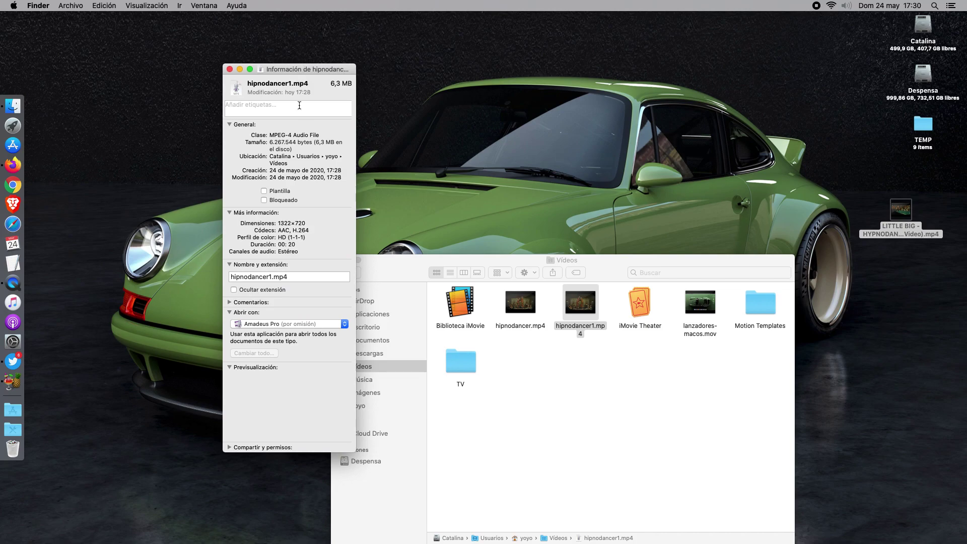
left_click(230, 69)
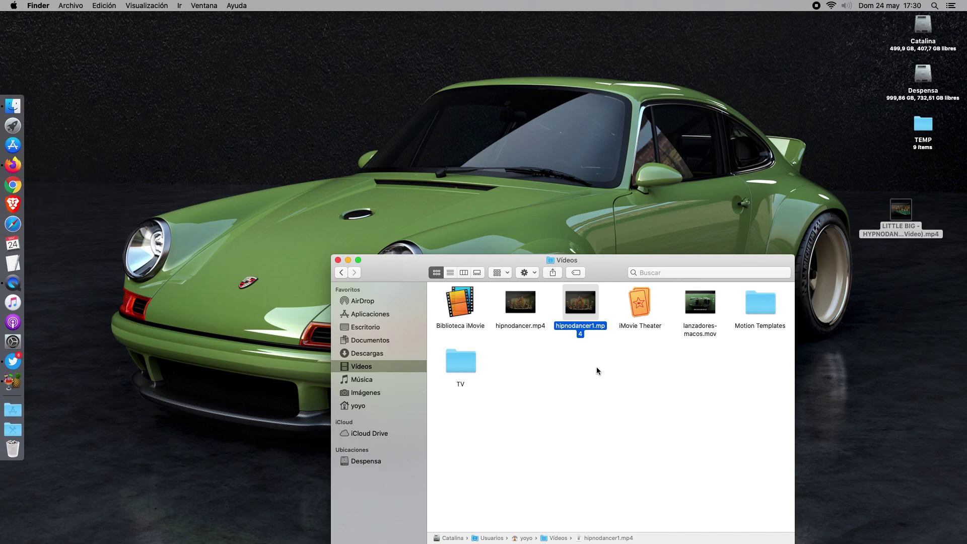
Switch to Firefox to view the YouTube video's address, and minimize both the browser and the Vídeos folder window.
left_click(16, 164)
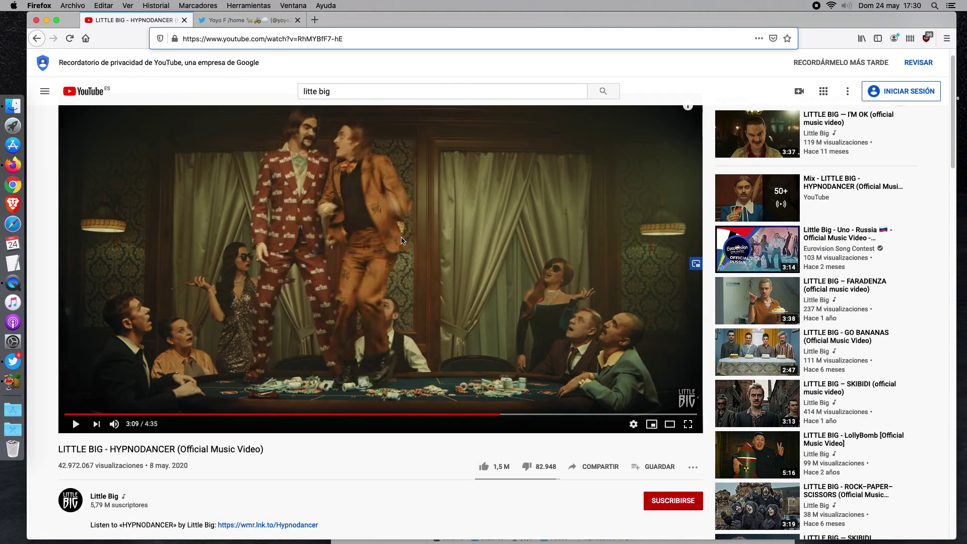
left_click(368, 41)
right_click(217, 33)
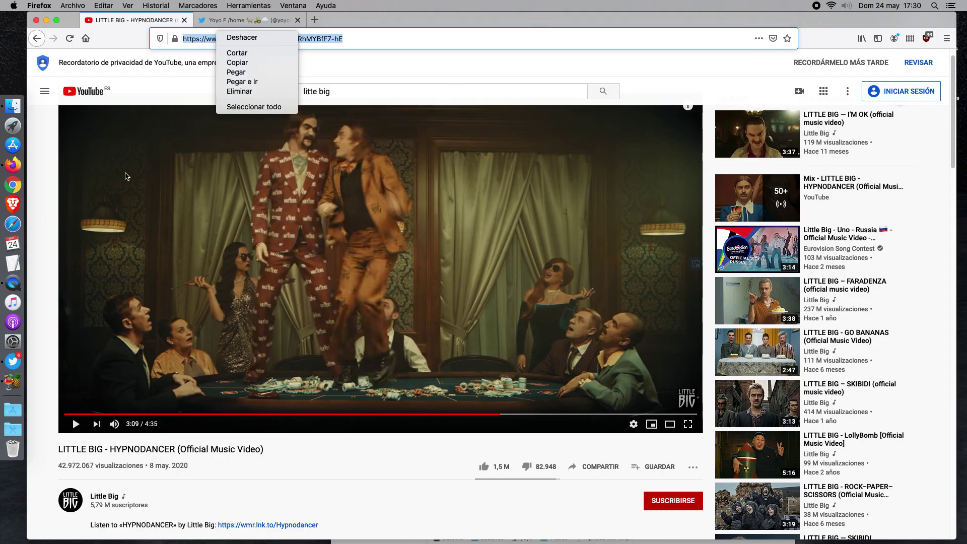
left_click(48, 225)
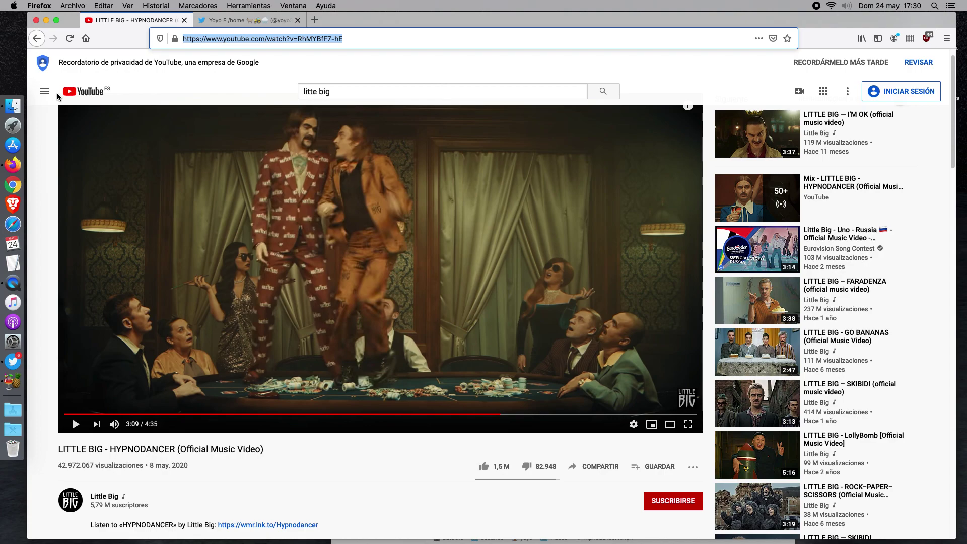
mouse_move(758, 258)
left_click(46, 20)
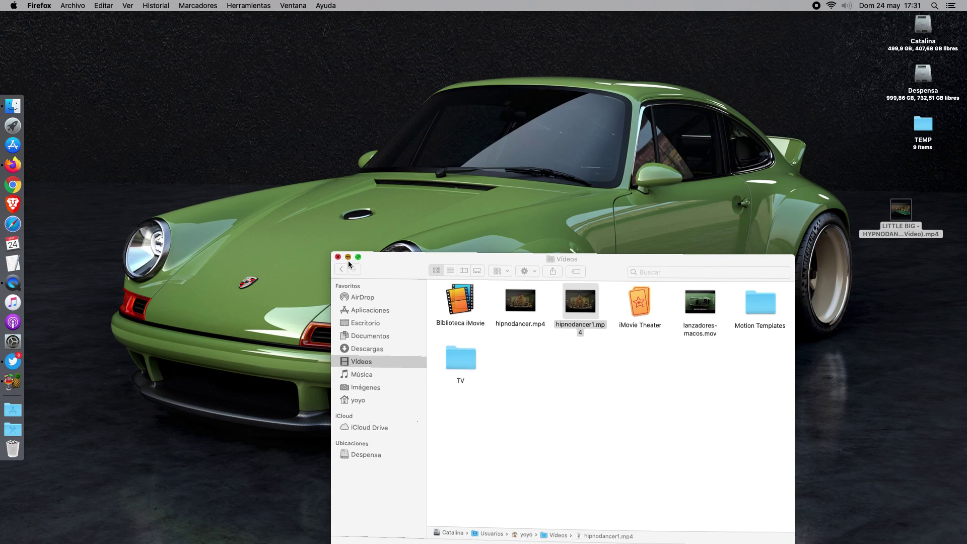
left_click(349, 260)
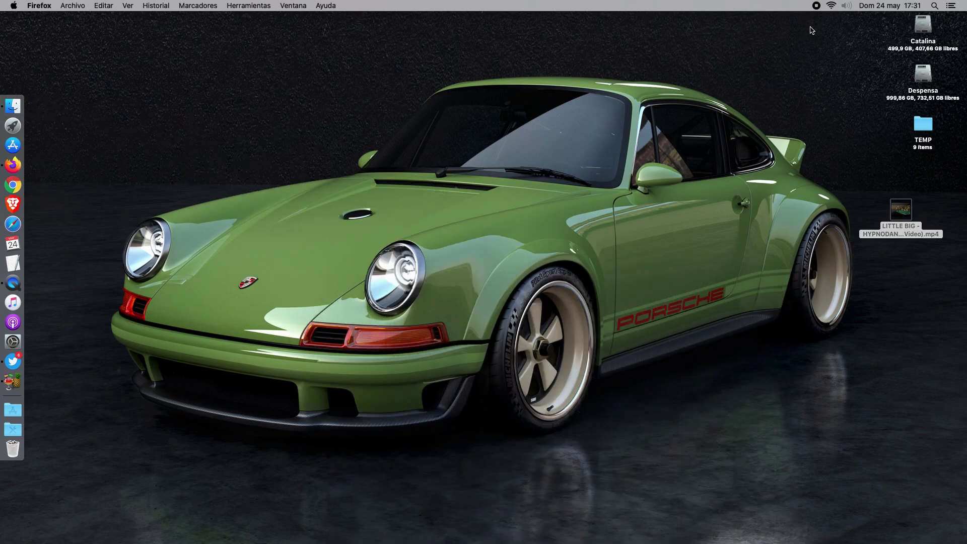